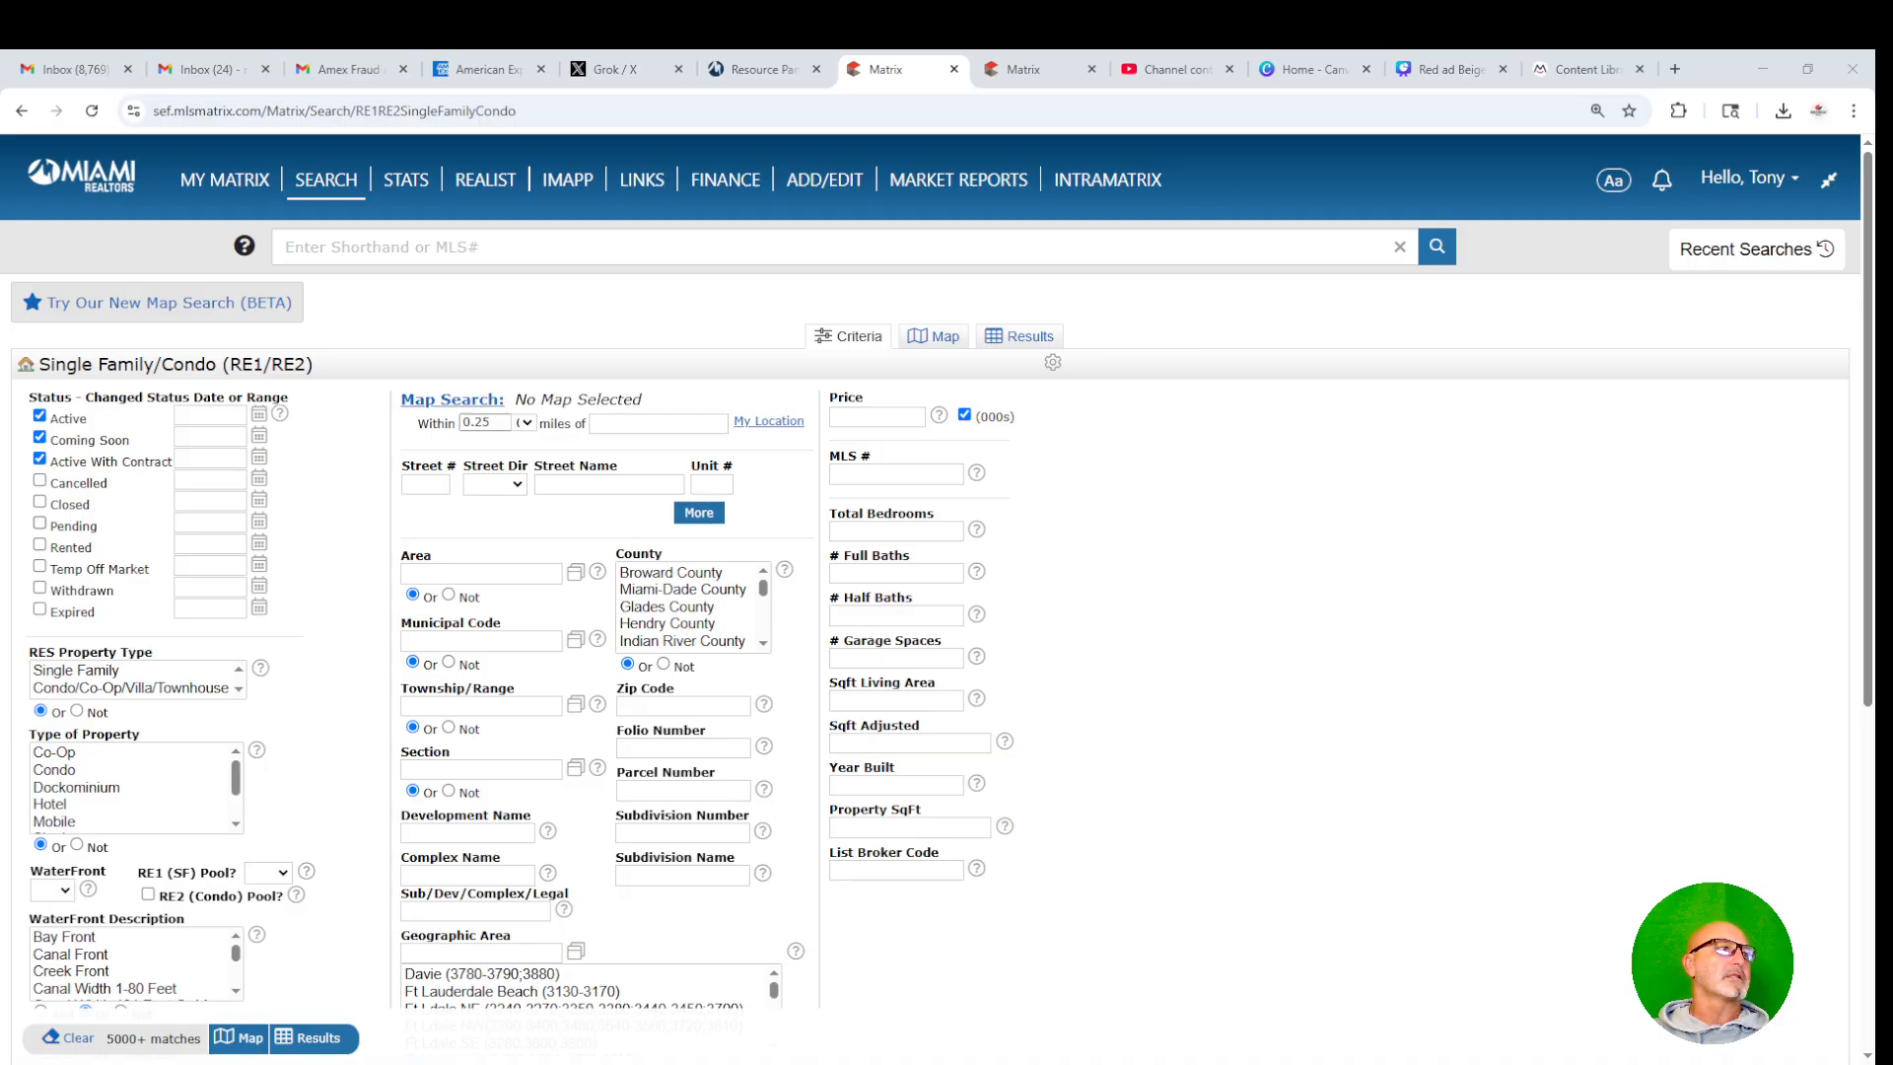
# - Limit the listing status to Closed and Pending, deselecting Active, Coming Soon and Active With Contract
pyautogui.click(40, 522)
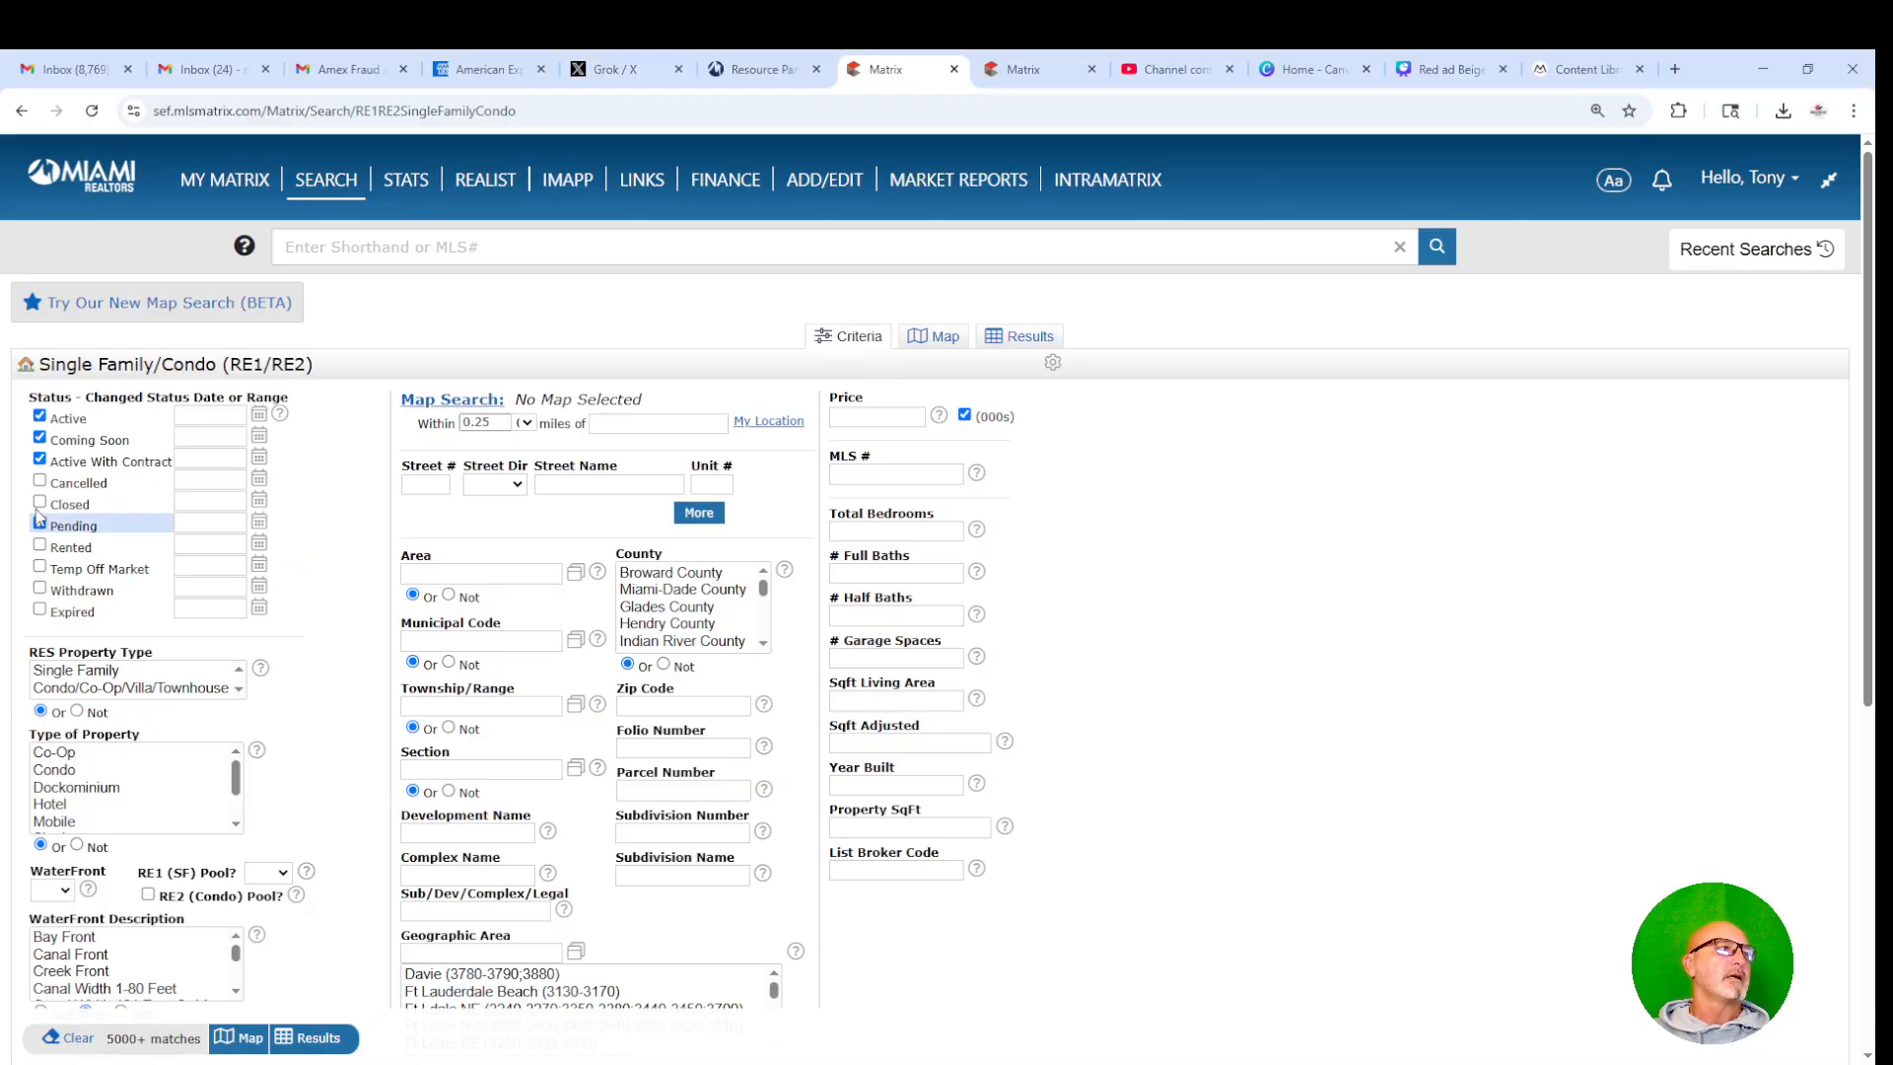
pyautogui.click(39, 503)
pyautogui.click(39, 458)
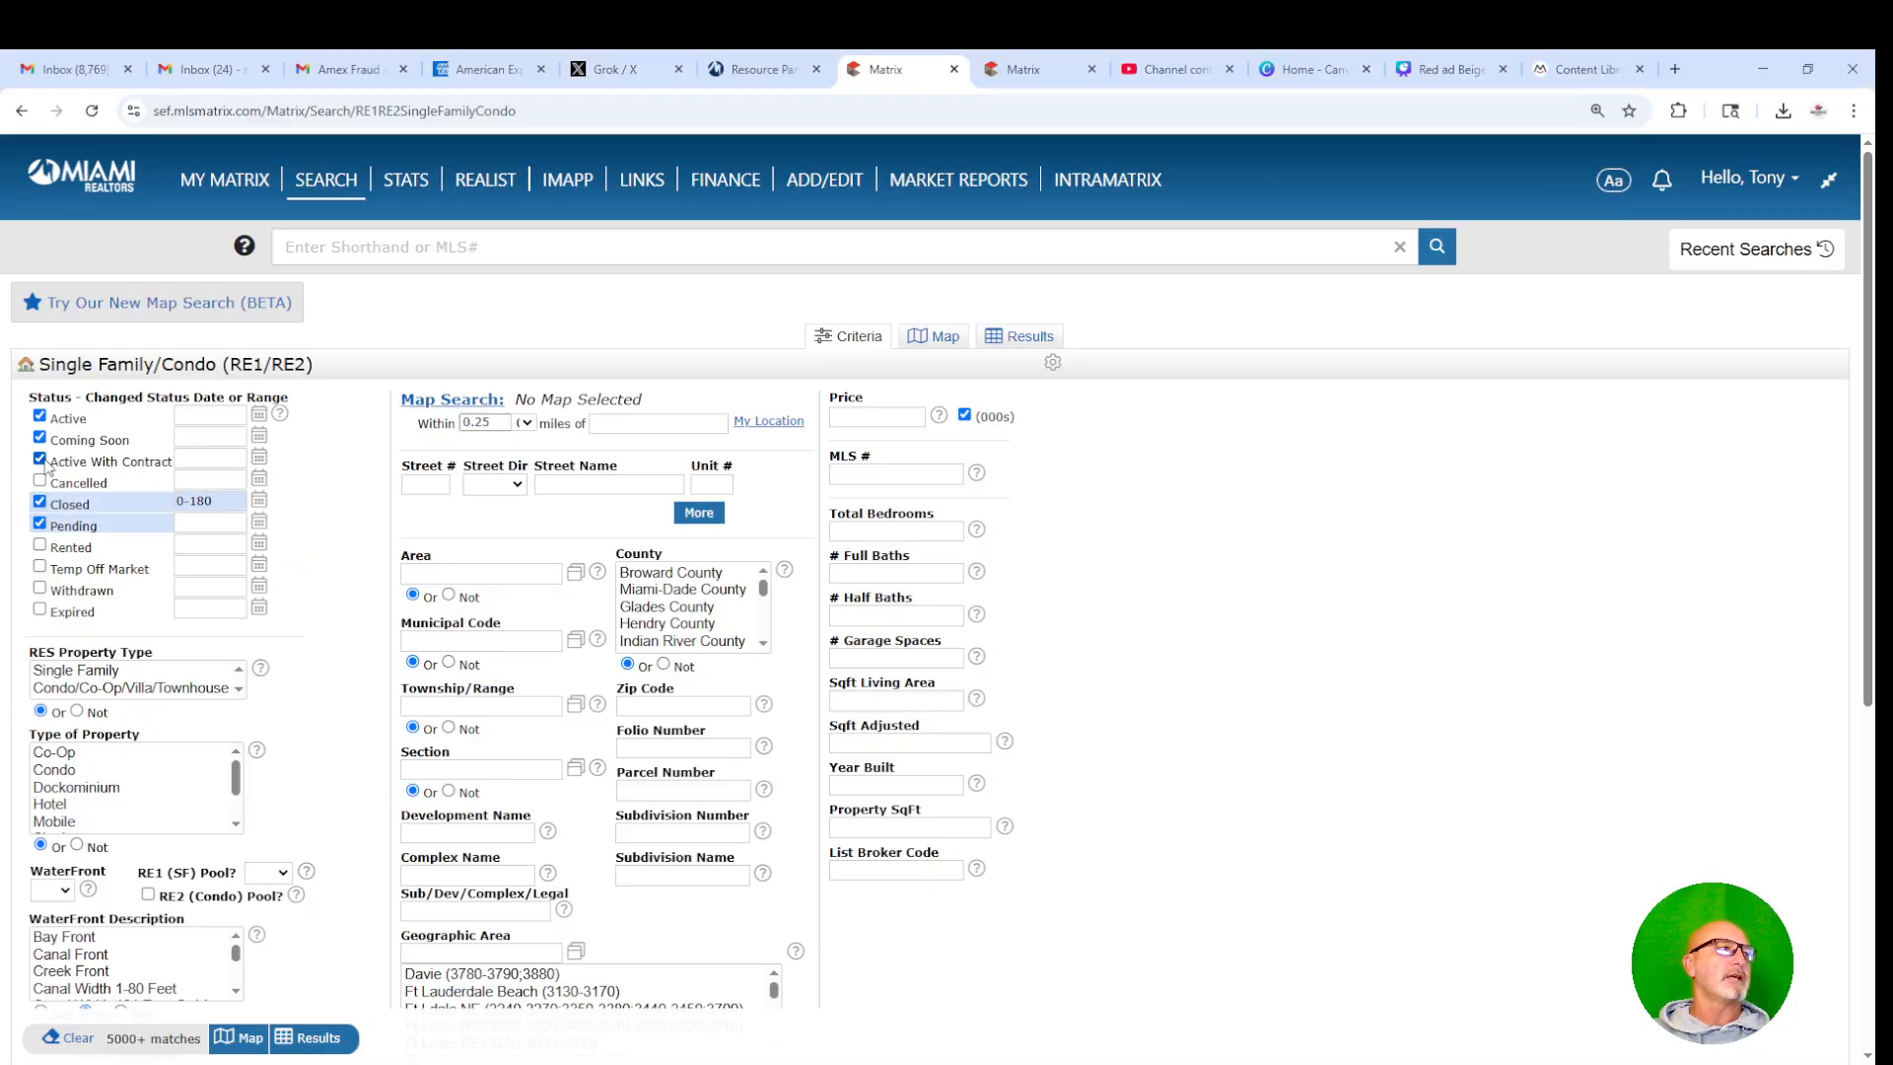
pyautogui.click(41, 438)
pyautogui.click(39, 416)
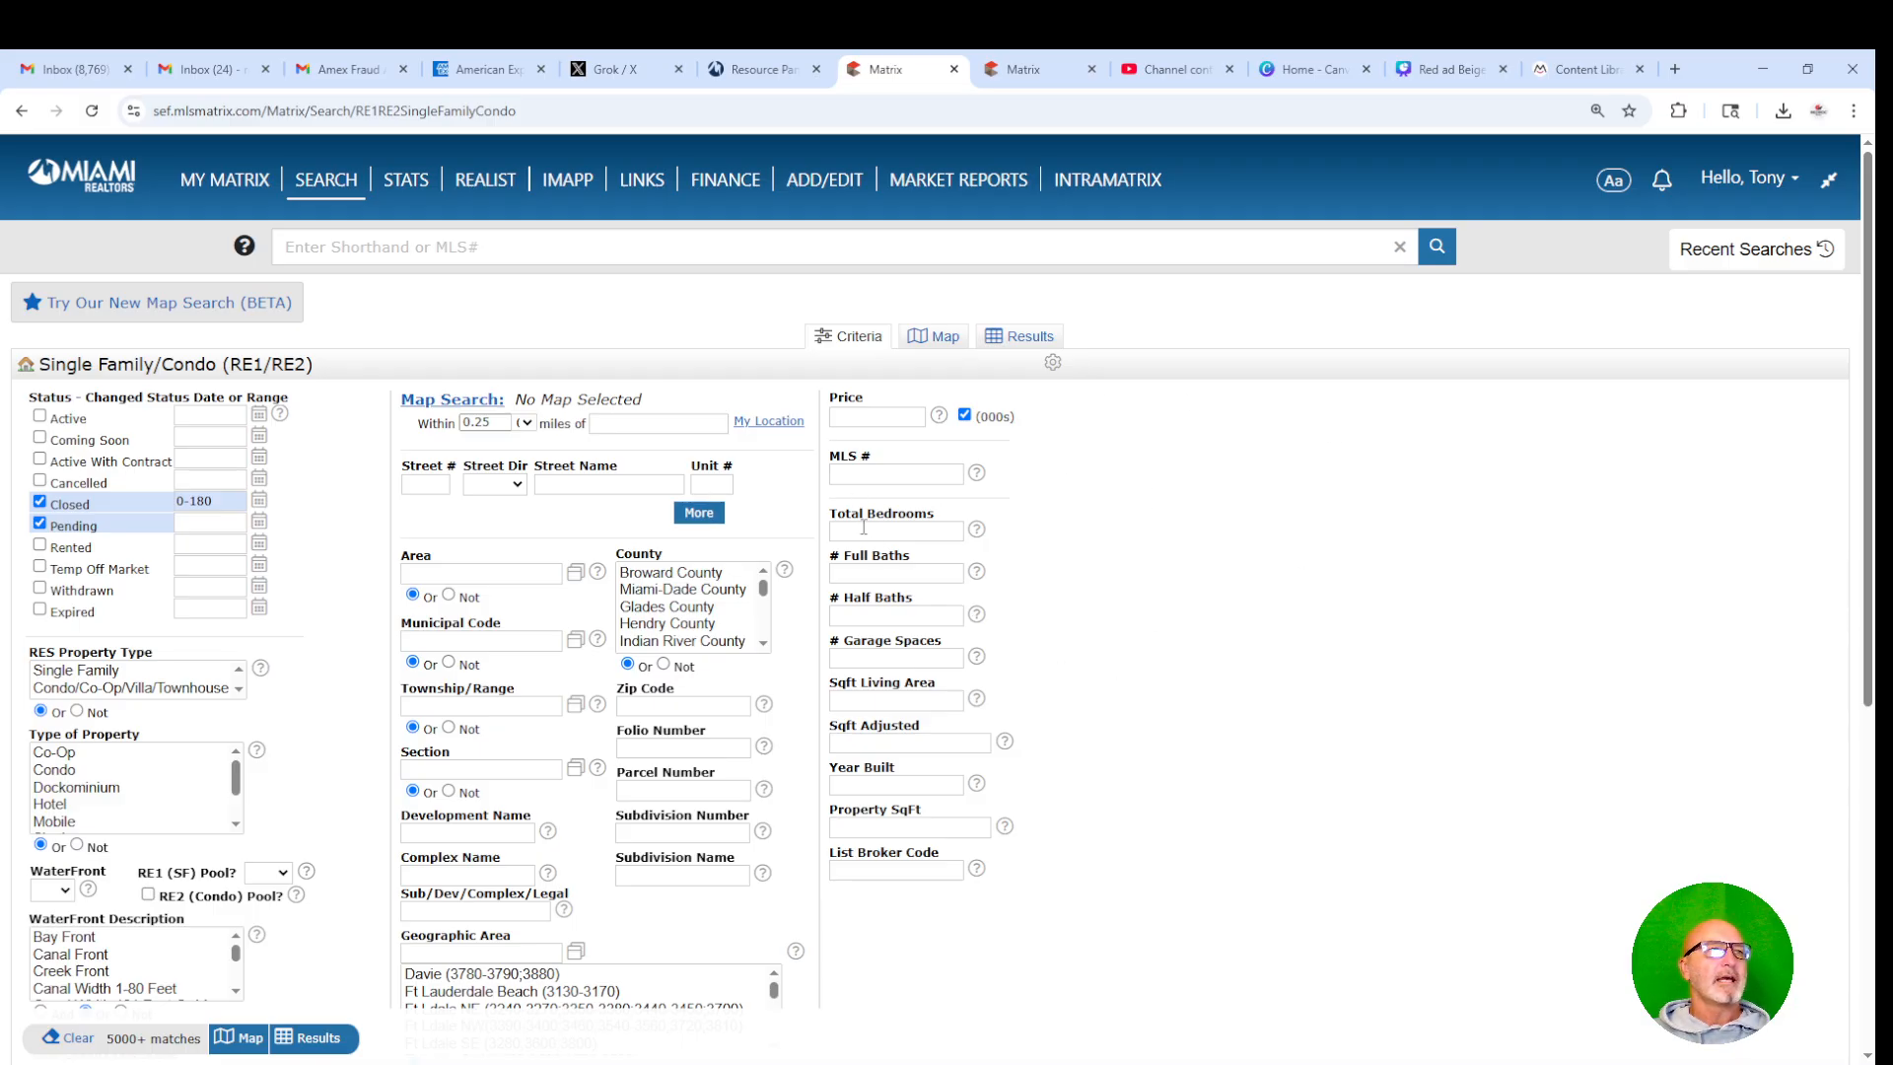
# - Set the search criteria to 3- total bedrooms, 2- full baths and 1500- sqft living area
pyautogui.click(866, 528)
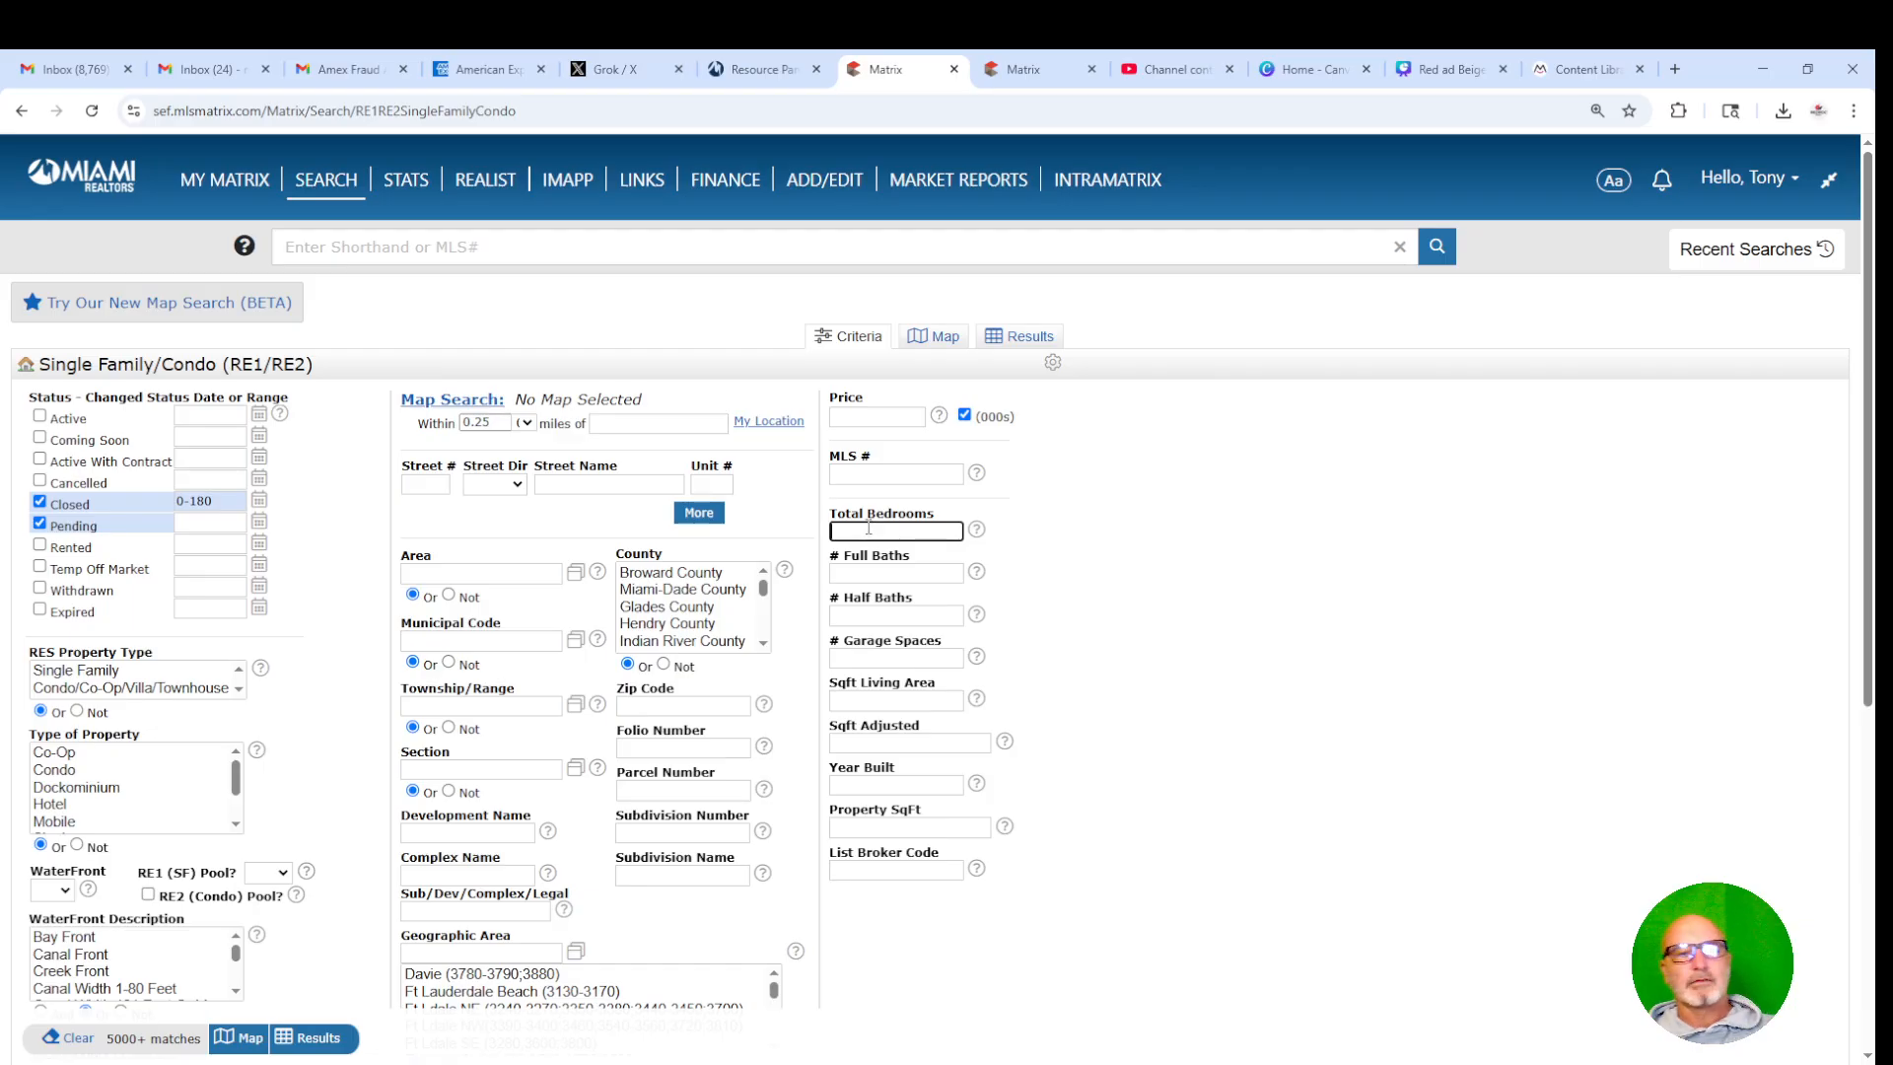
pyautogui.write('3-')
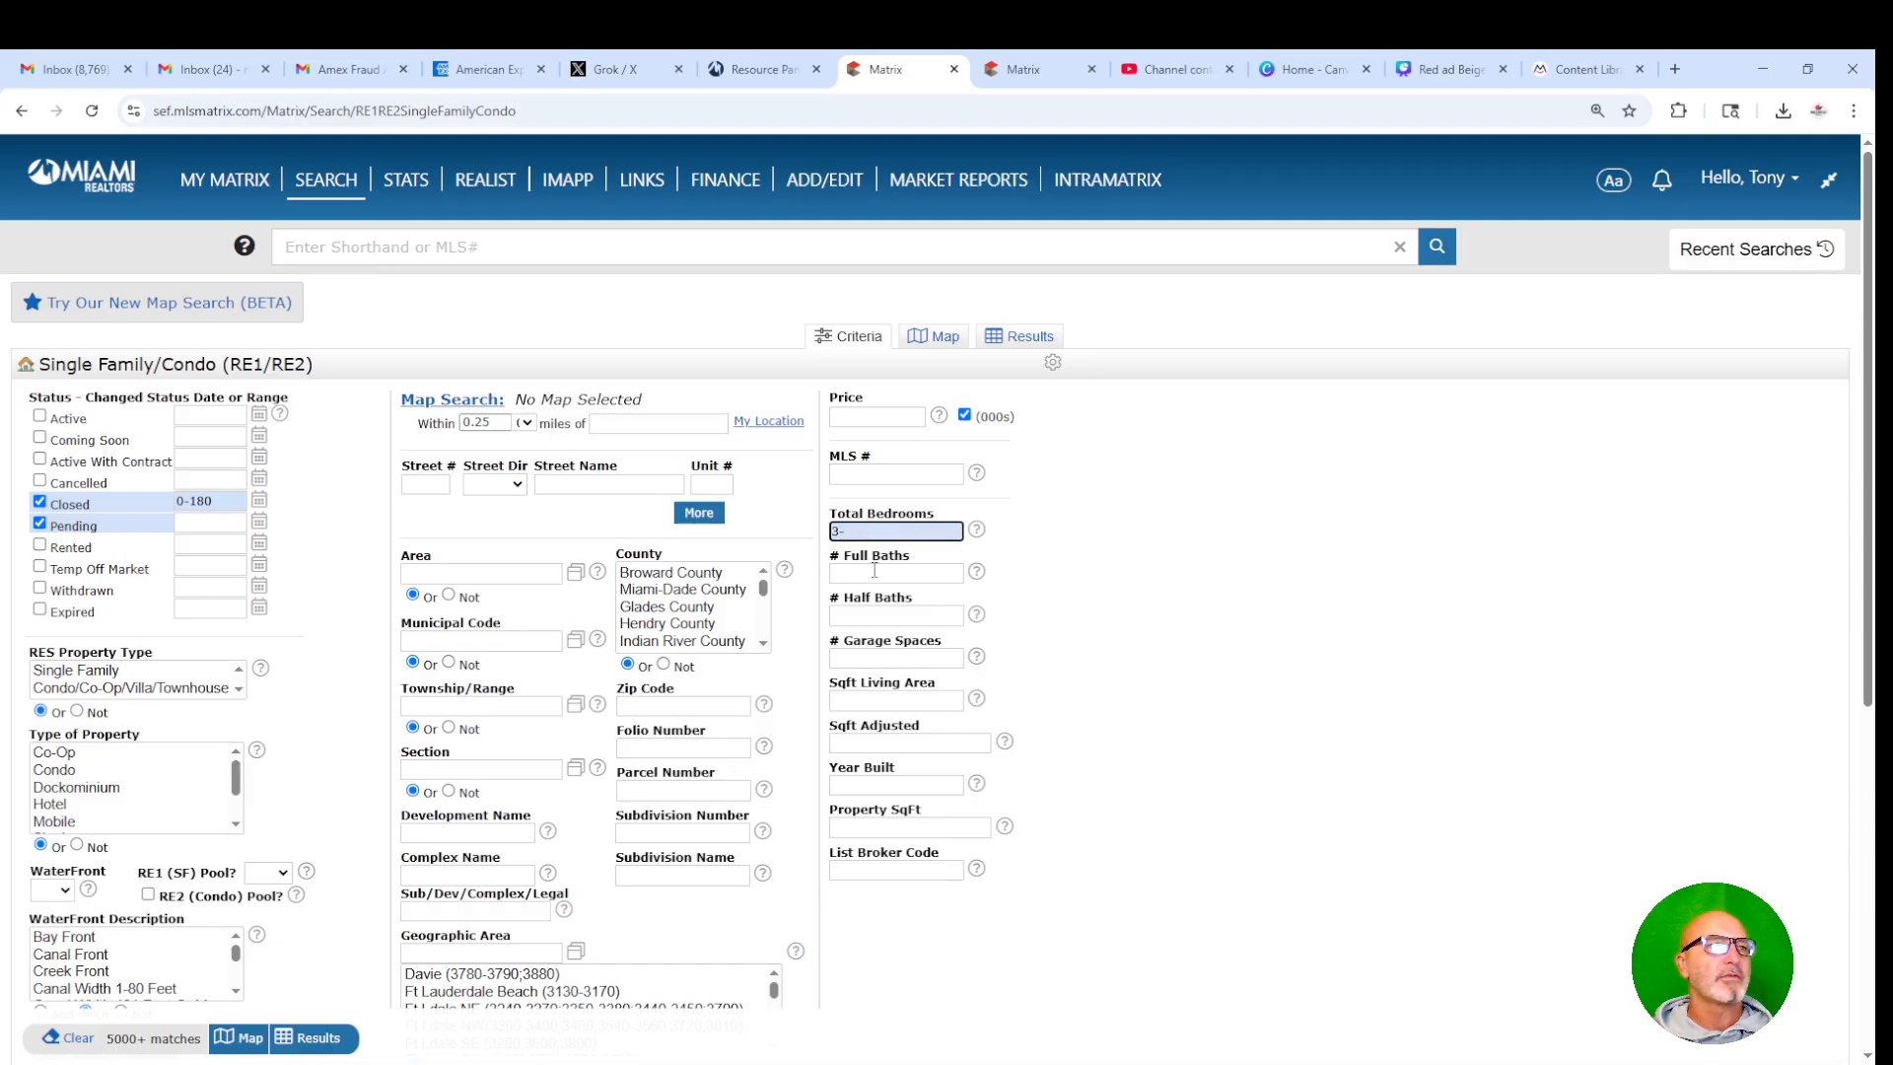
pyautogui.click(874, 572)
pyautogui.write('2-')
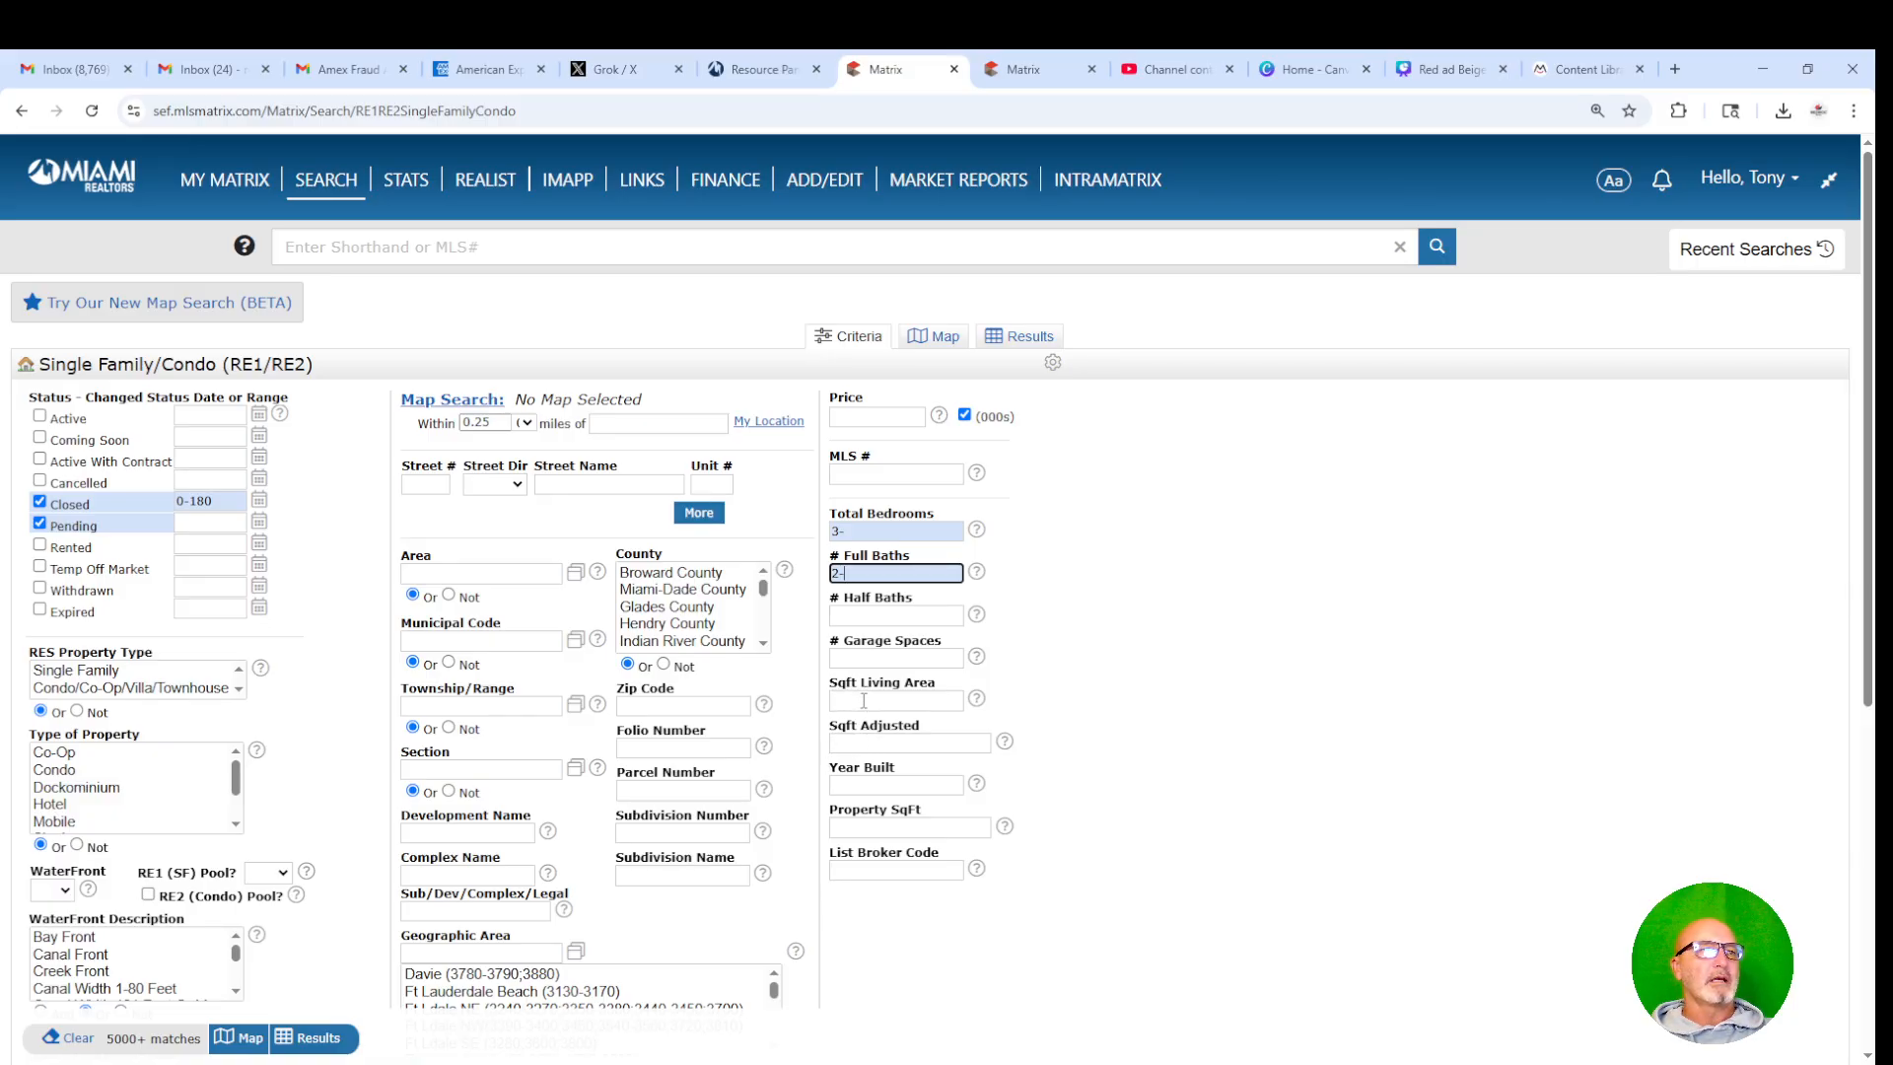
pyautogui.click(858, 703)
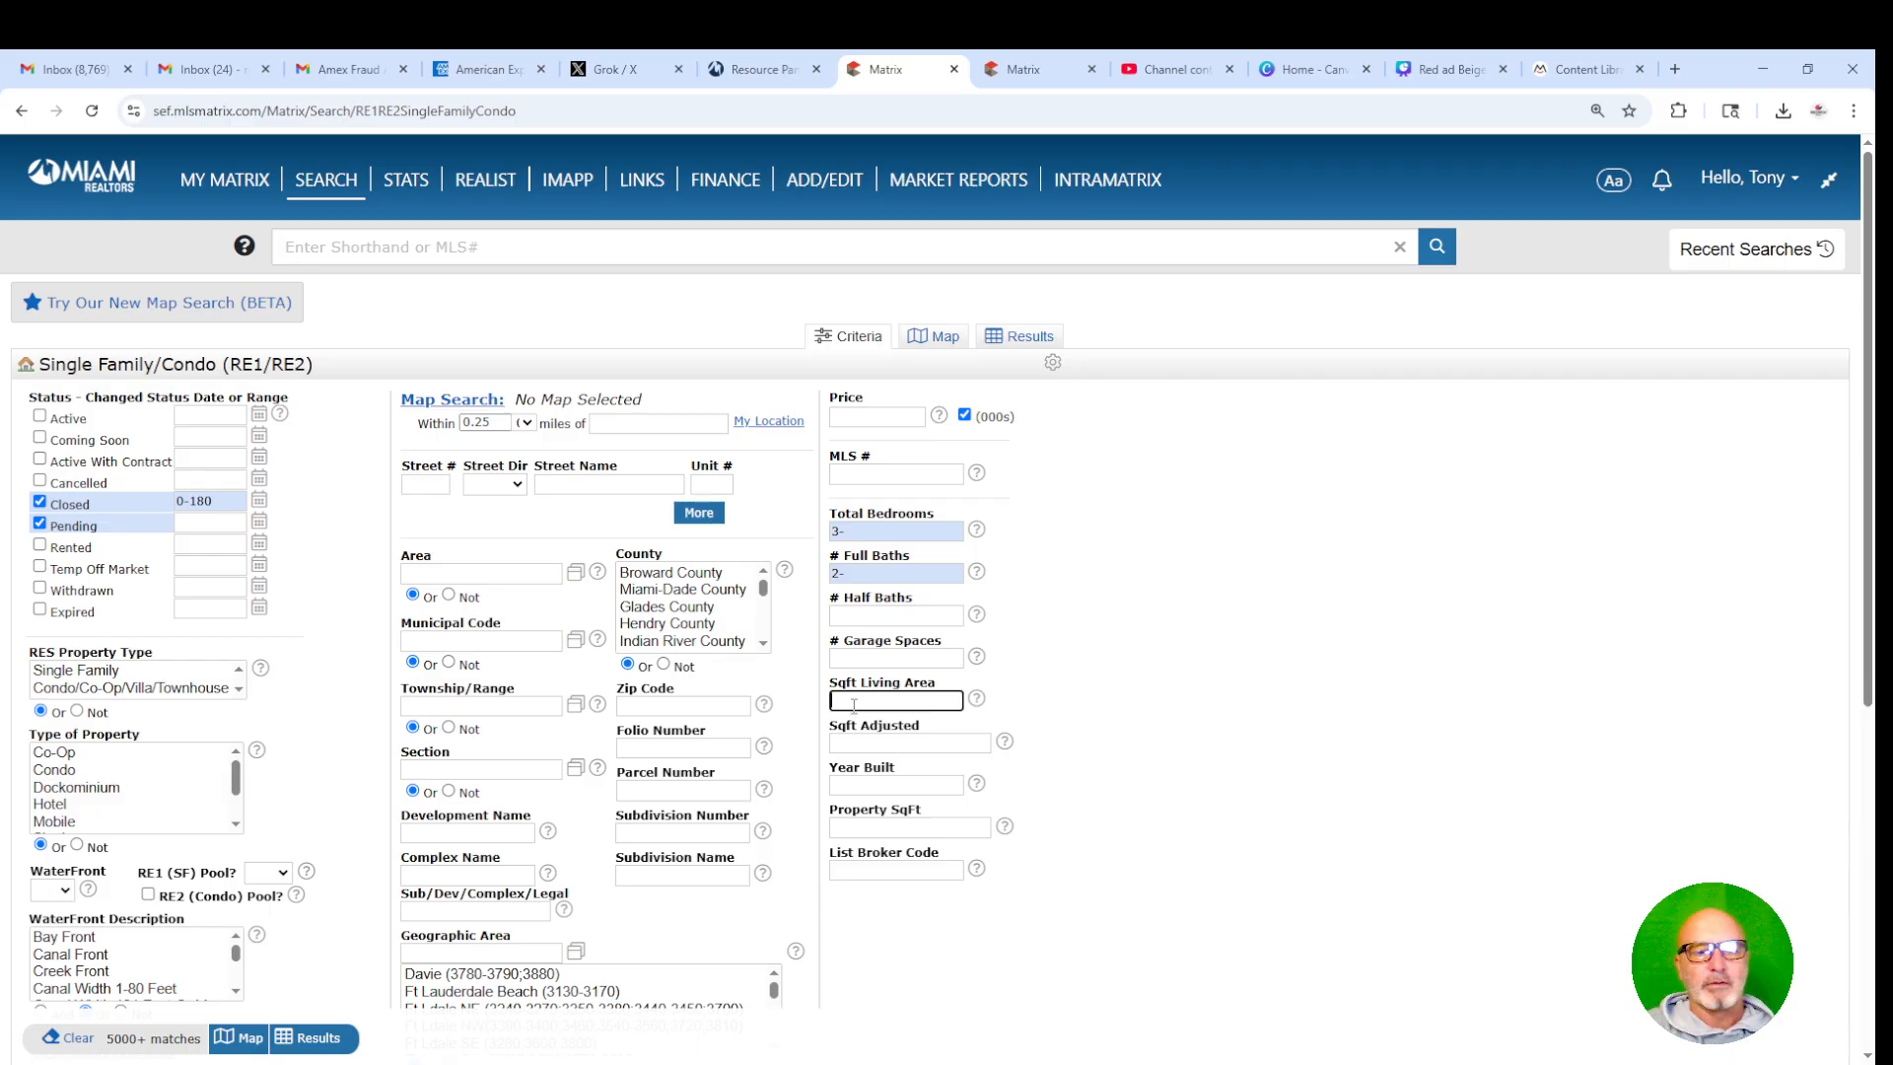
pyautogui.write('1500-')
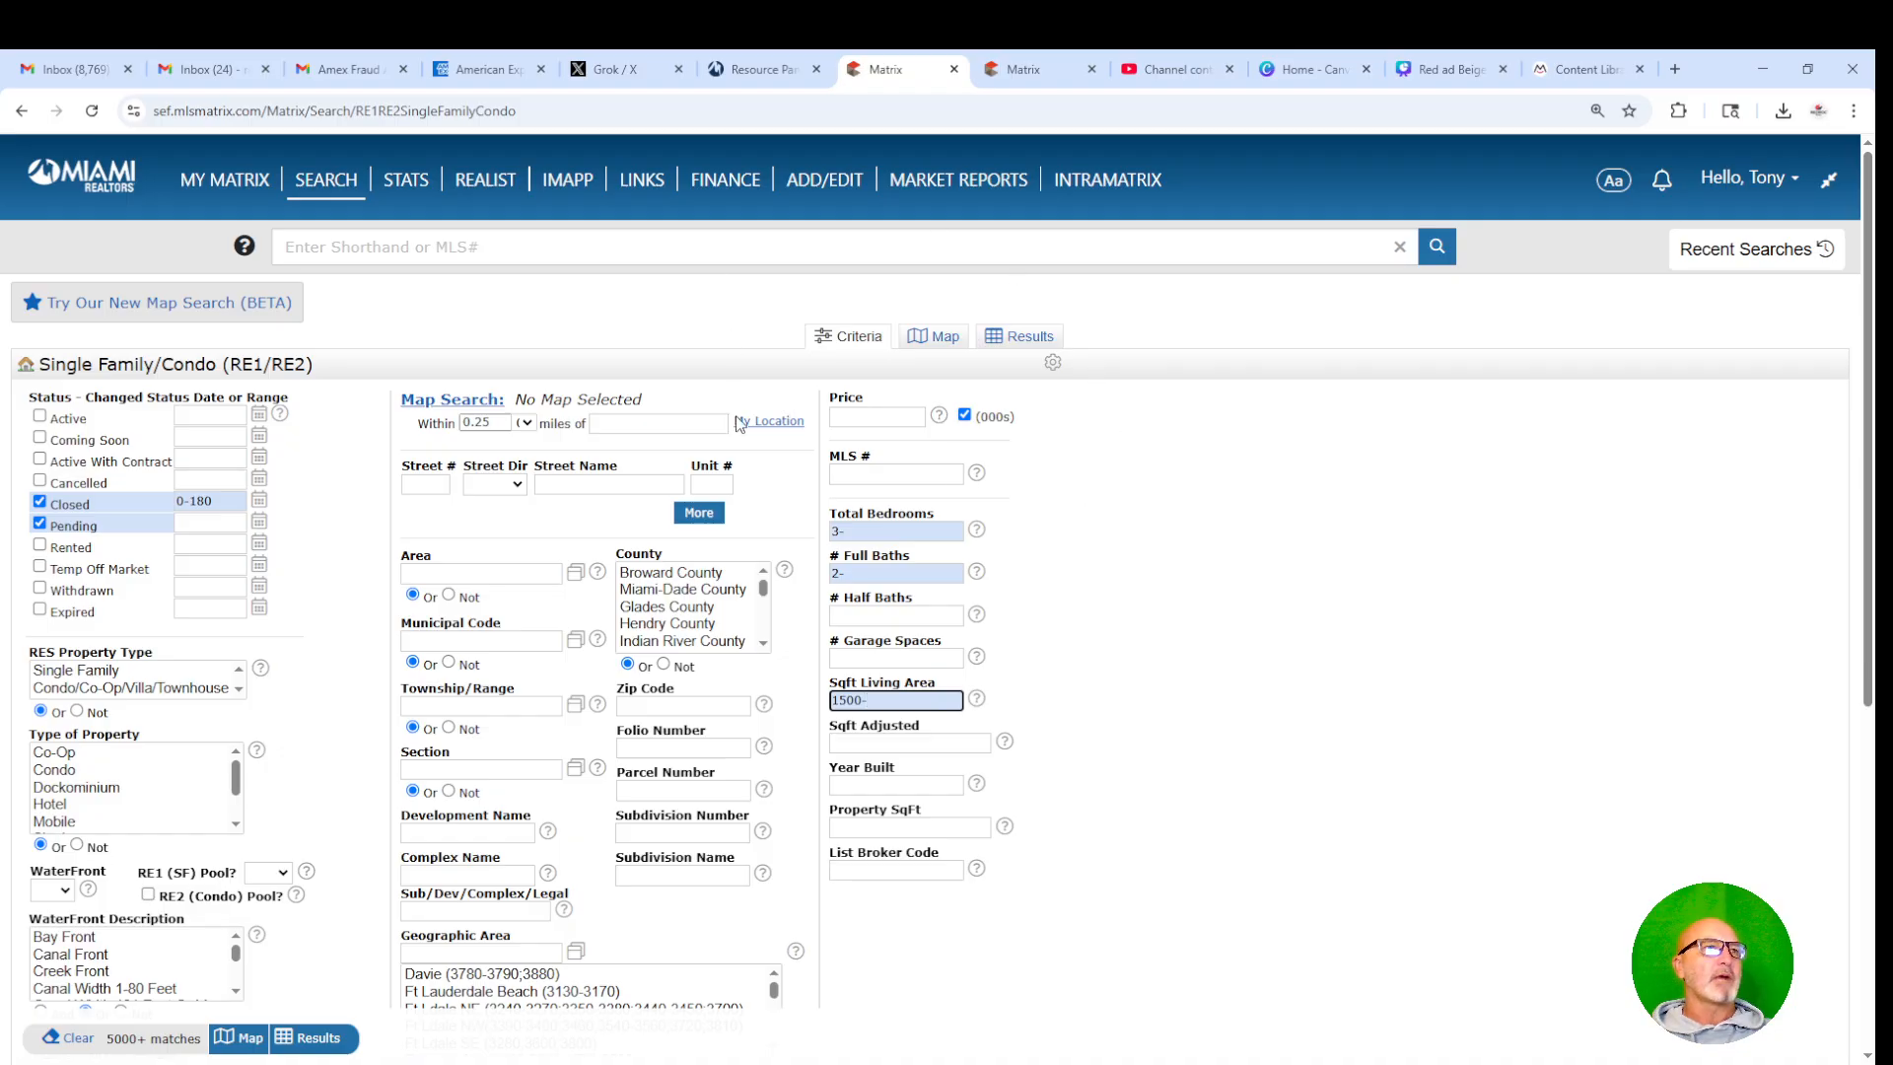
# - Outline the Biscayne Park neighborhood on the map with a polygon search shape and show the results for it
pyautogui.click(944, 339)
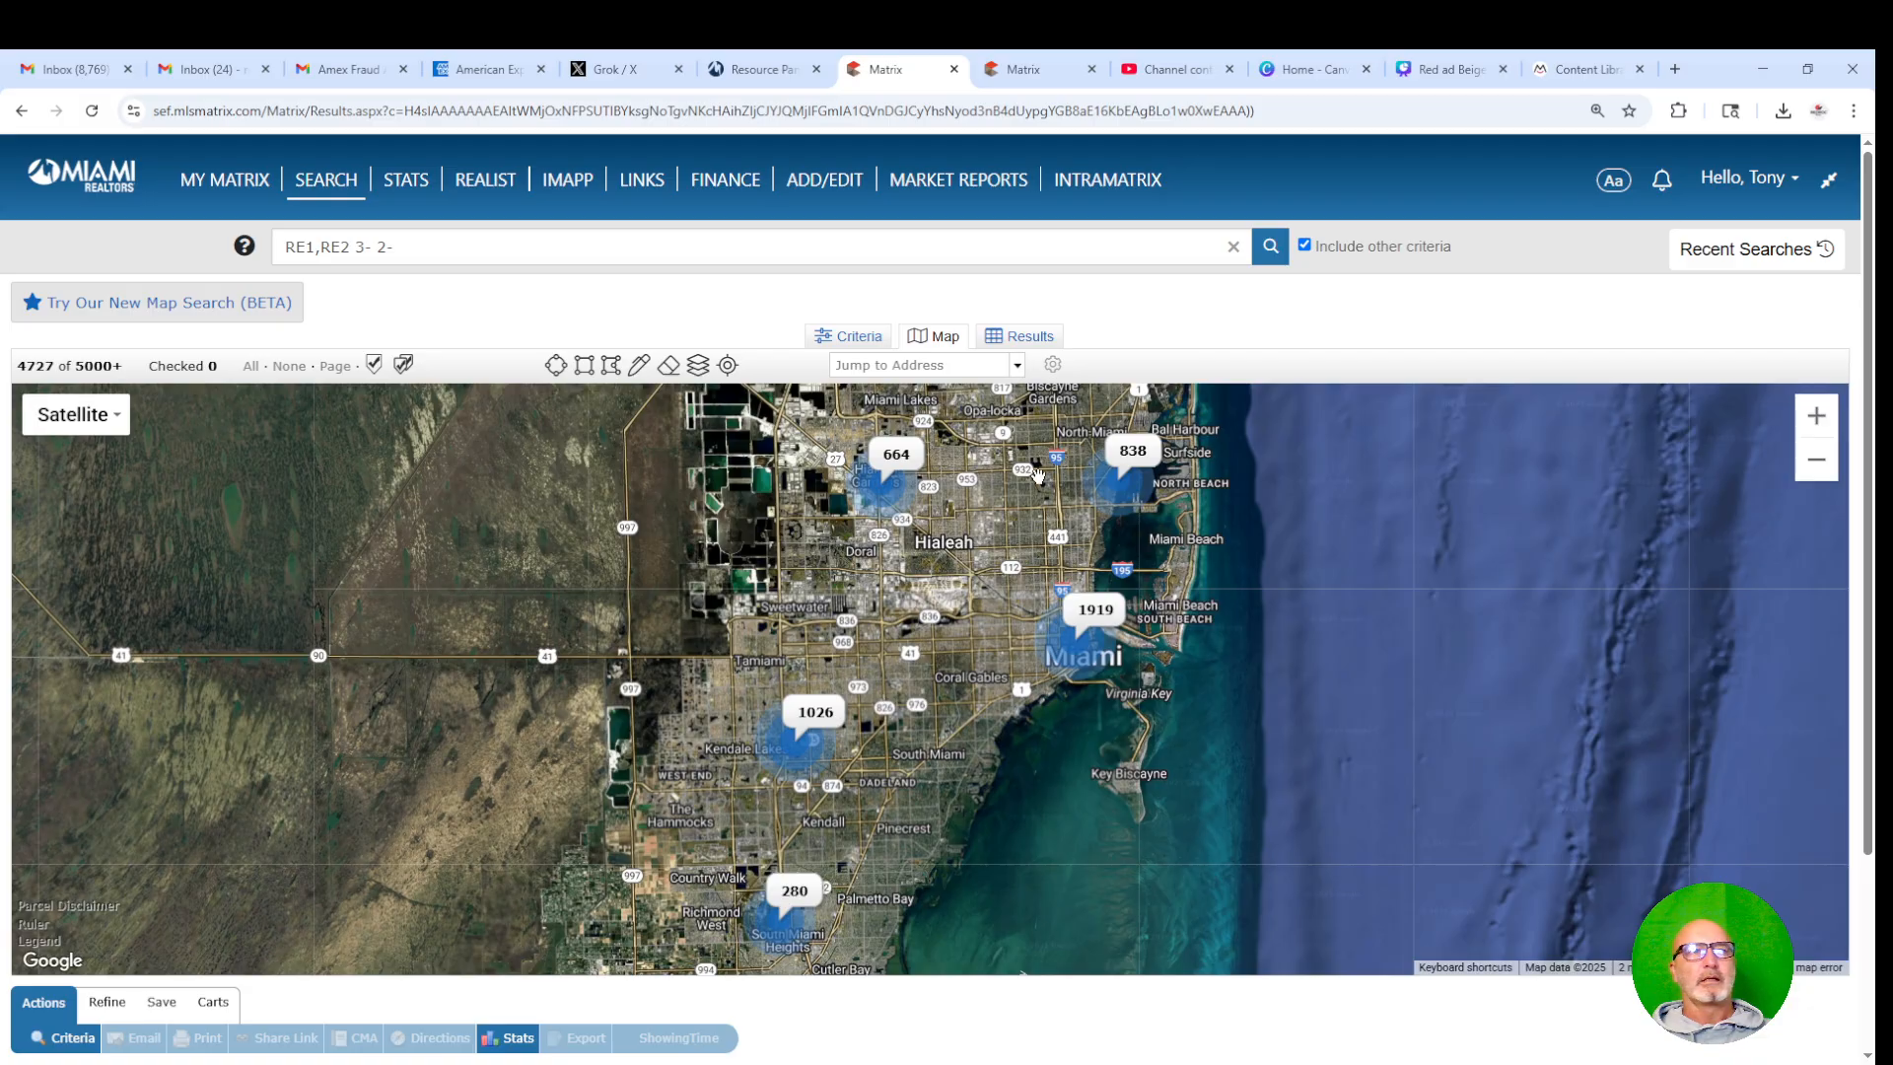
pyautogui.moveTo(1041, 477); pyautogui.dragTo(943, 572)
pyautogui.scroll(1, 933, 538)
pyautogui.moveTo(898, 424); pyautogui.dragTo(881, 627)
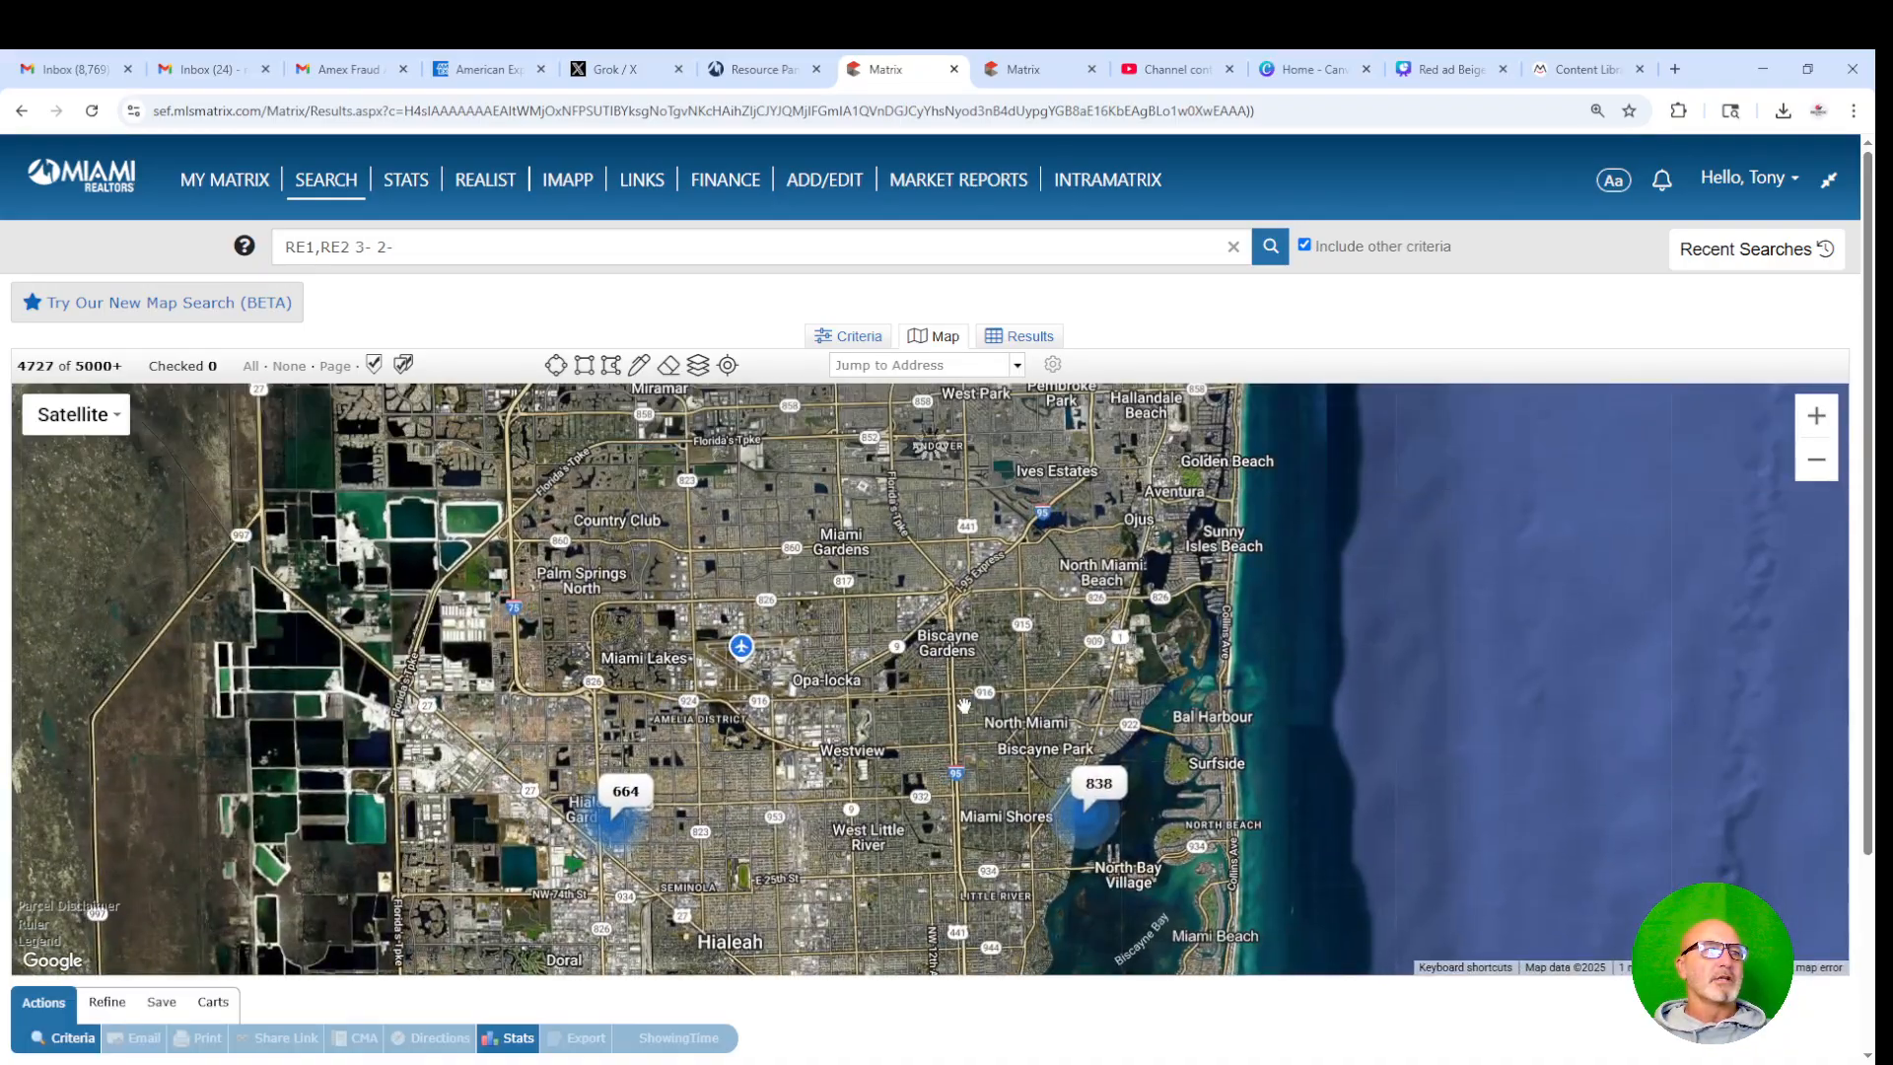
pyautogui.scroll(1, 950, 732)
pyautogui.scroll(1, 950, 732)
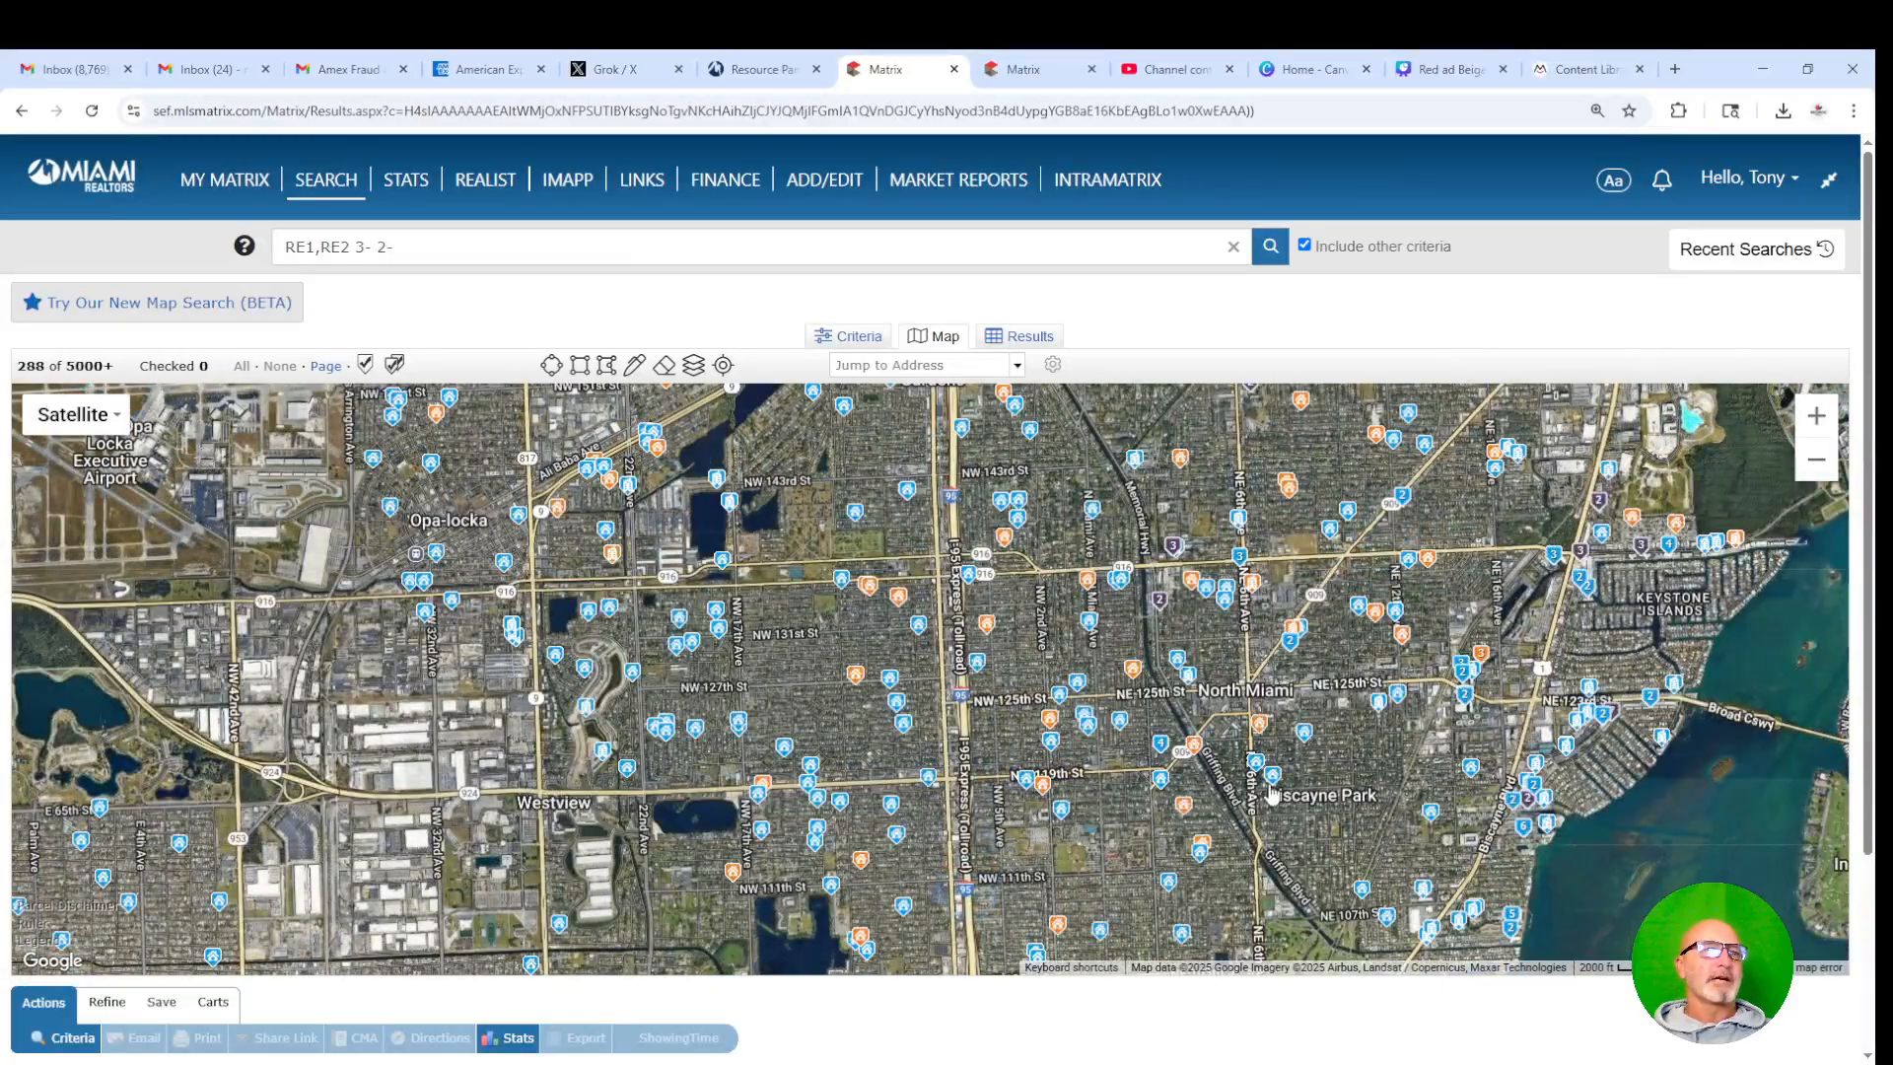
pyautogui.moveTo(1081, 761); pyautogui.dragTo(1012, 501)
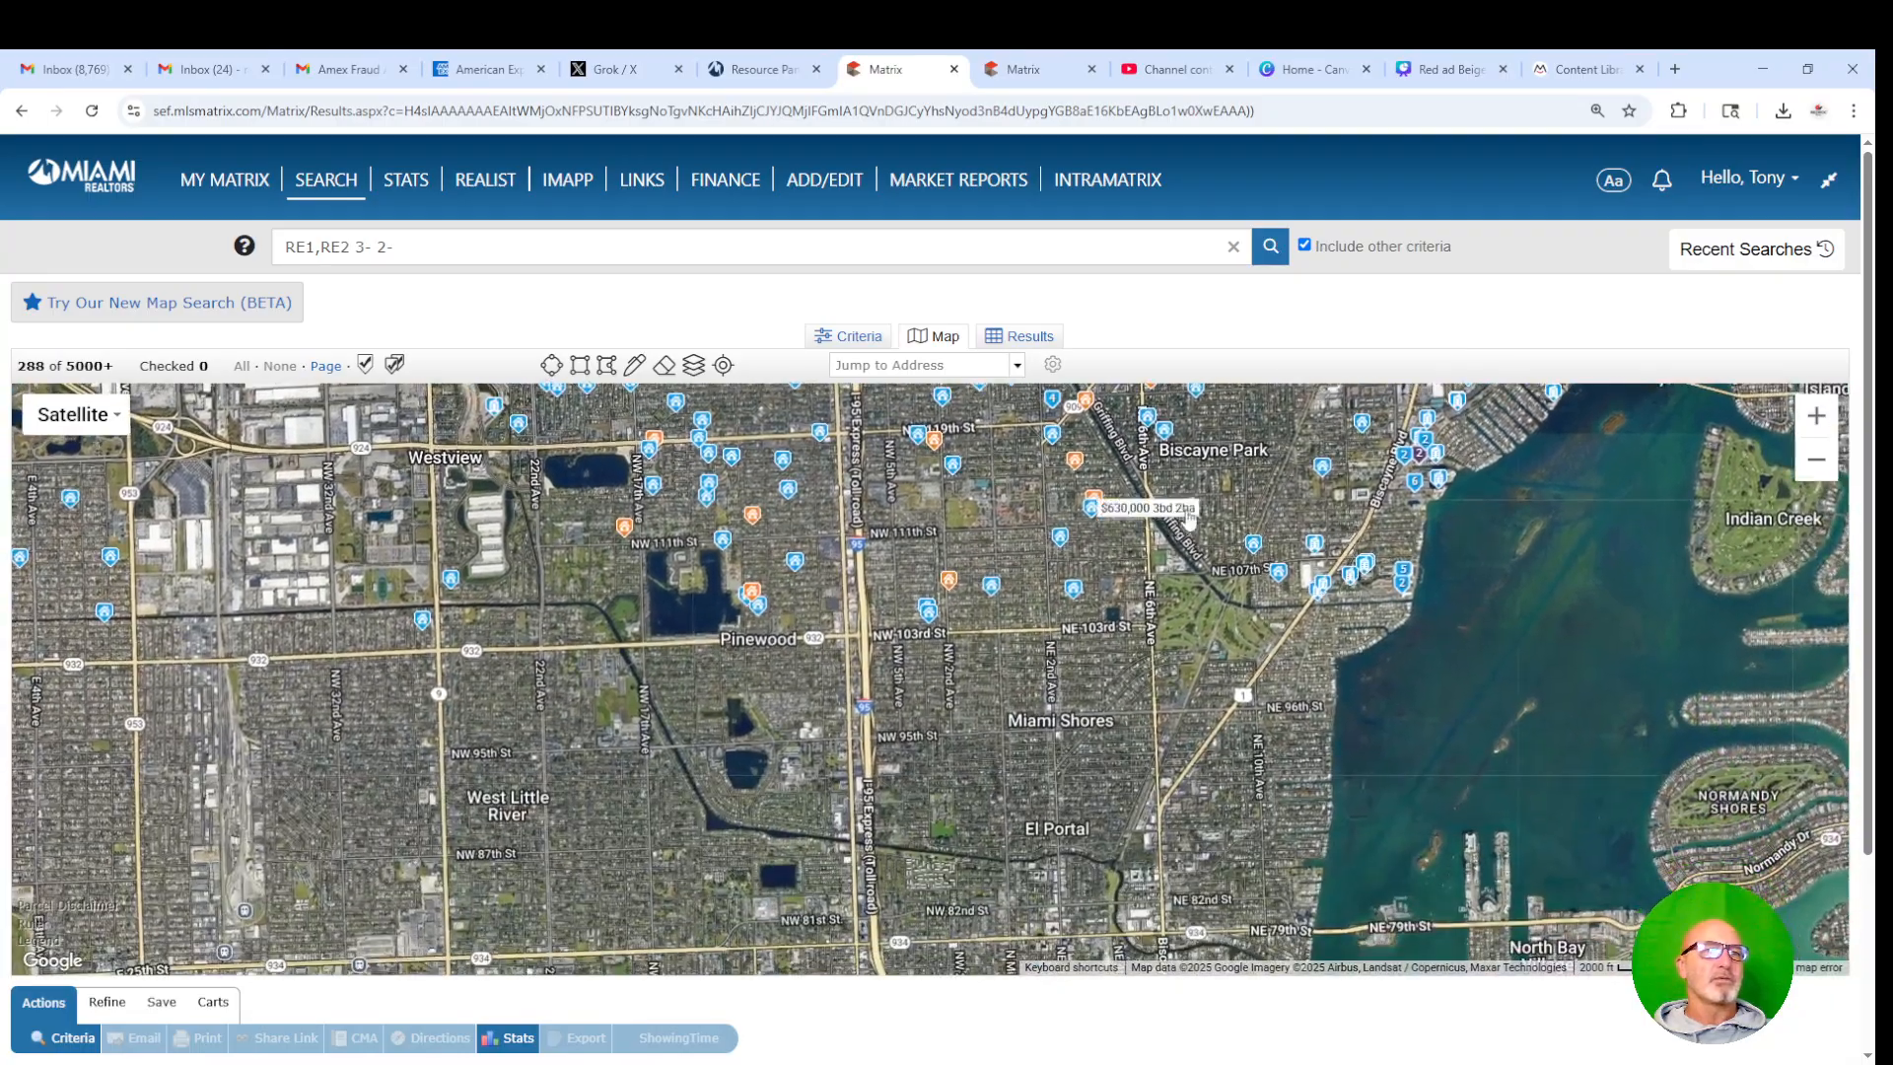
pyautogui.moveTo(1115, 687); pyautogui.dragTo(891, 919)
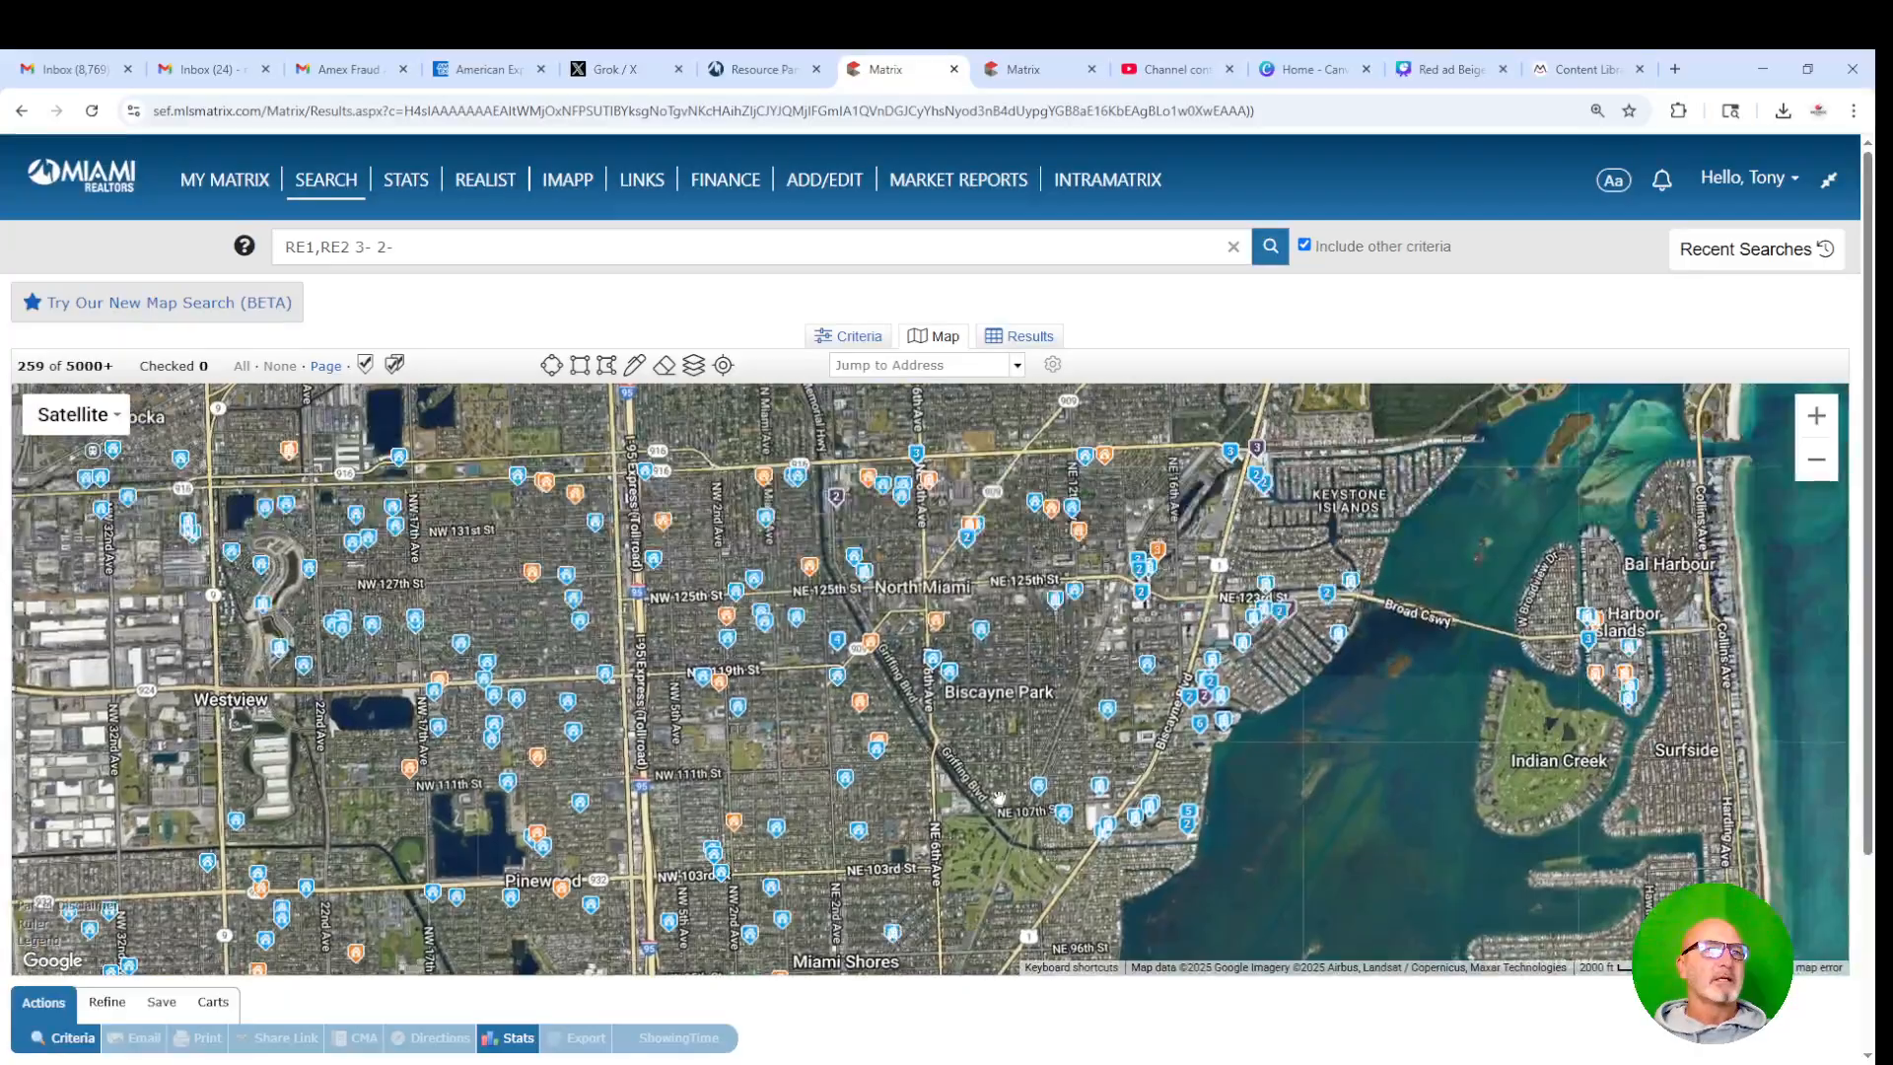
pyautogui.scroll(1, 1035, 757)
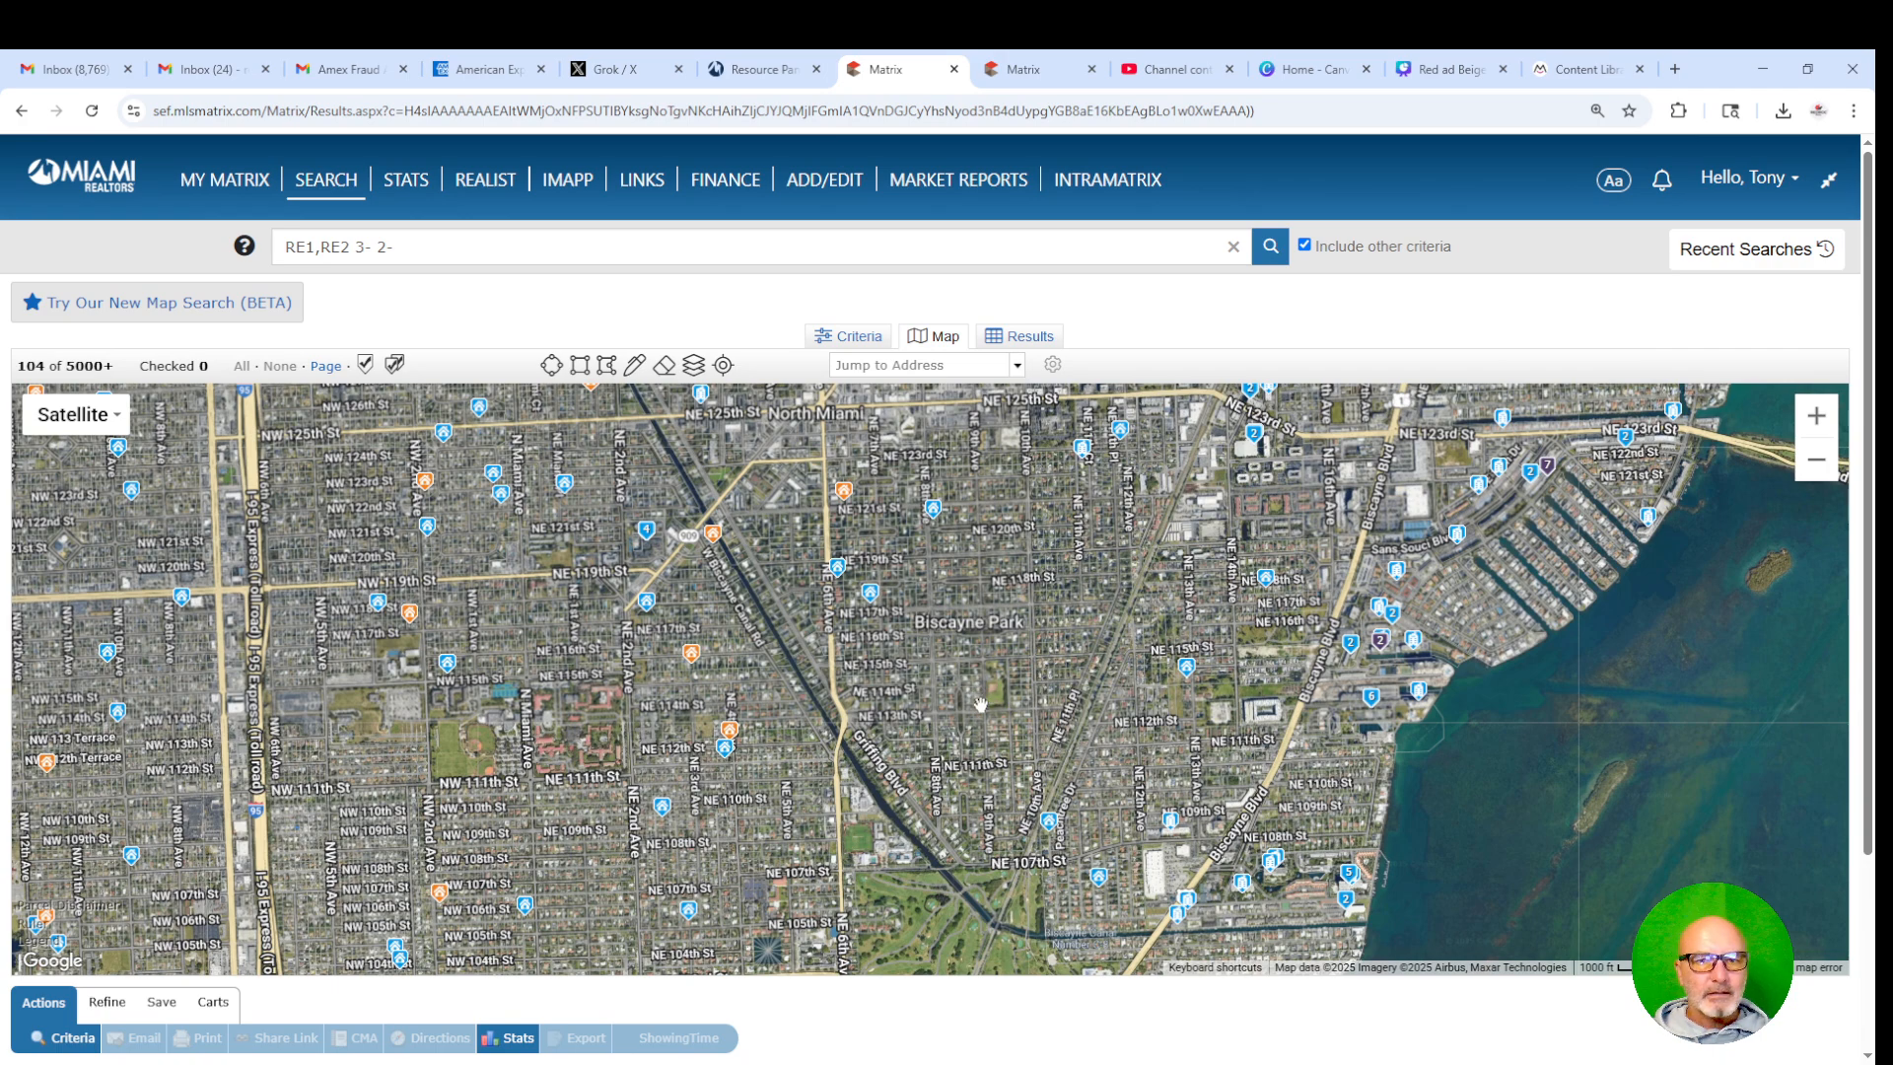
pyautogui.click(607, 366)
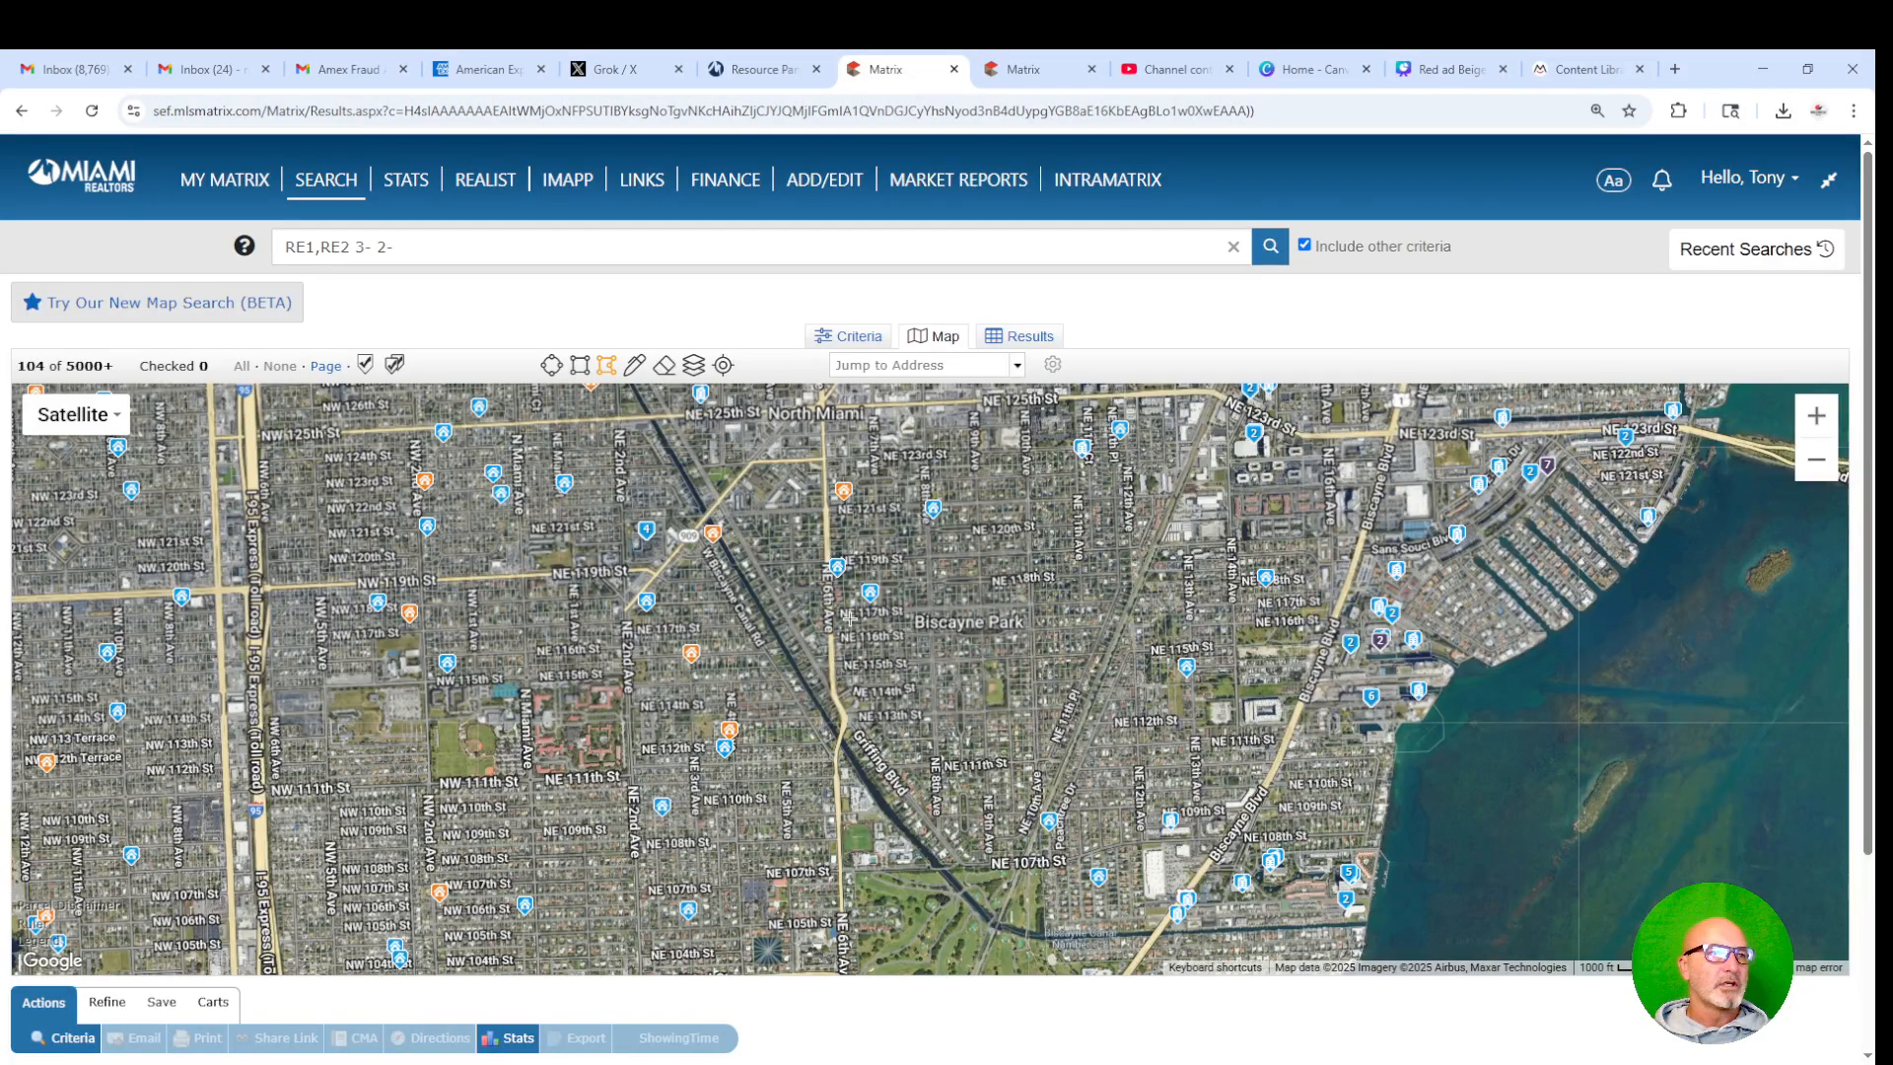
pyautogui.moveTo(844, 613); pyautogui.dragTo(845, 615)
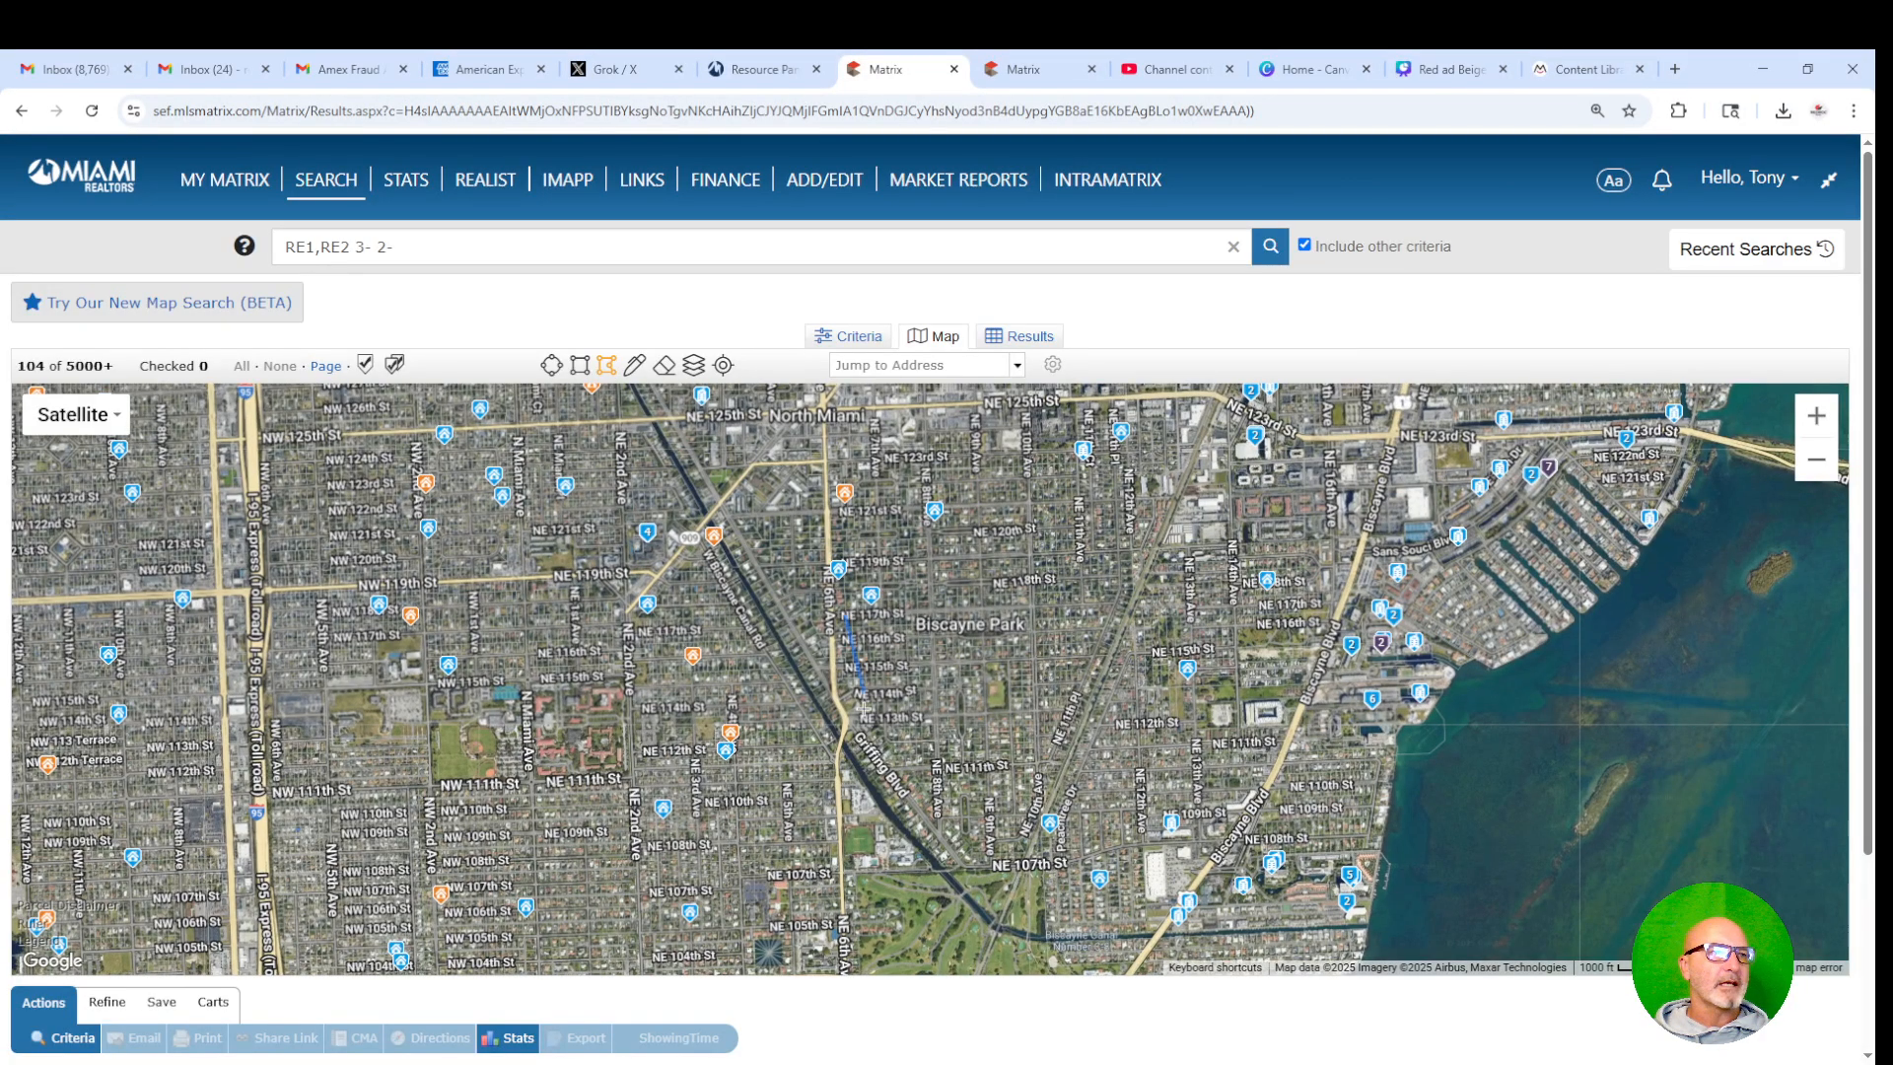
pyautogui.moveTo(864, 708)
pyautogui.mouseDown()
pyautogui.moveTo(861, 751)
pyautogui.moveTo(972, 859)
pyautogui.moveTo(1025, 864)
pyautogui.moveTo(1108, 639)
pyautogui.moveTo(996, 604)
pyautogui.moveTo(841, 624)
pyautogui.mouseUp()
pyautogui.click(848, 618)
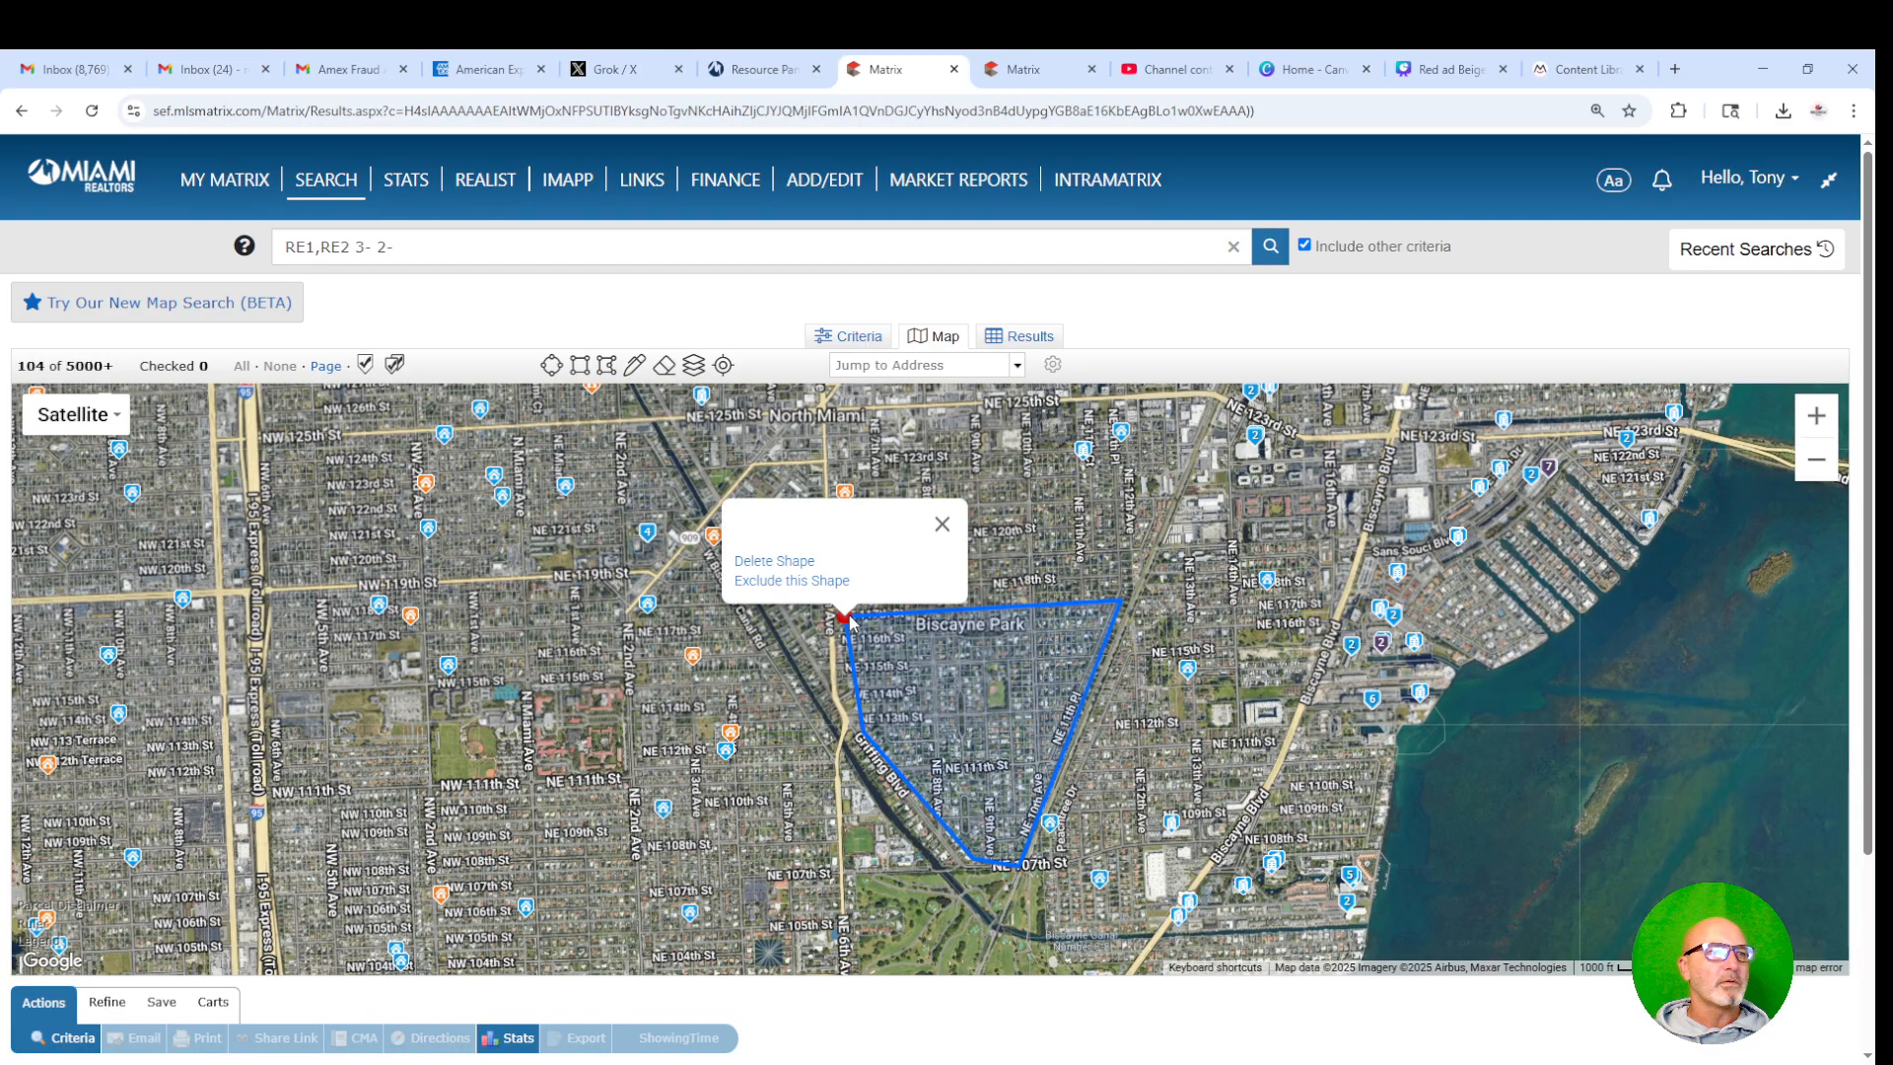
pyautogui.click(1022, 340)
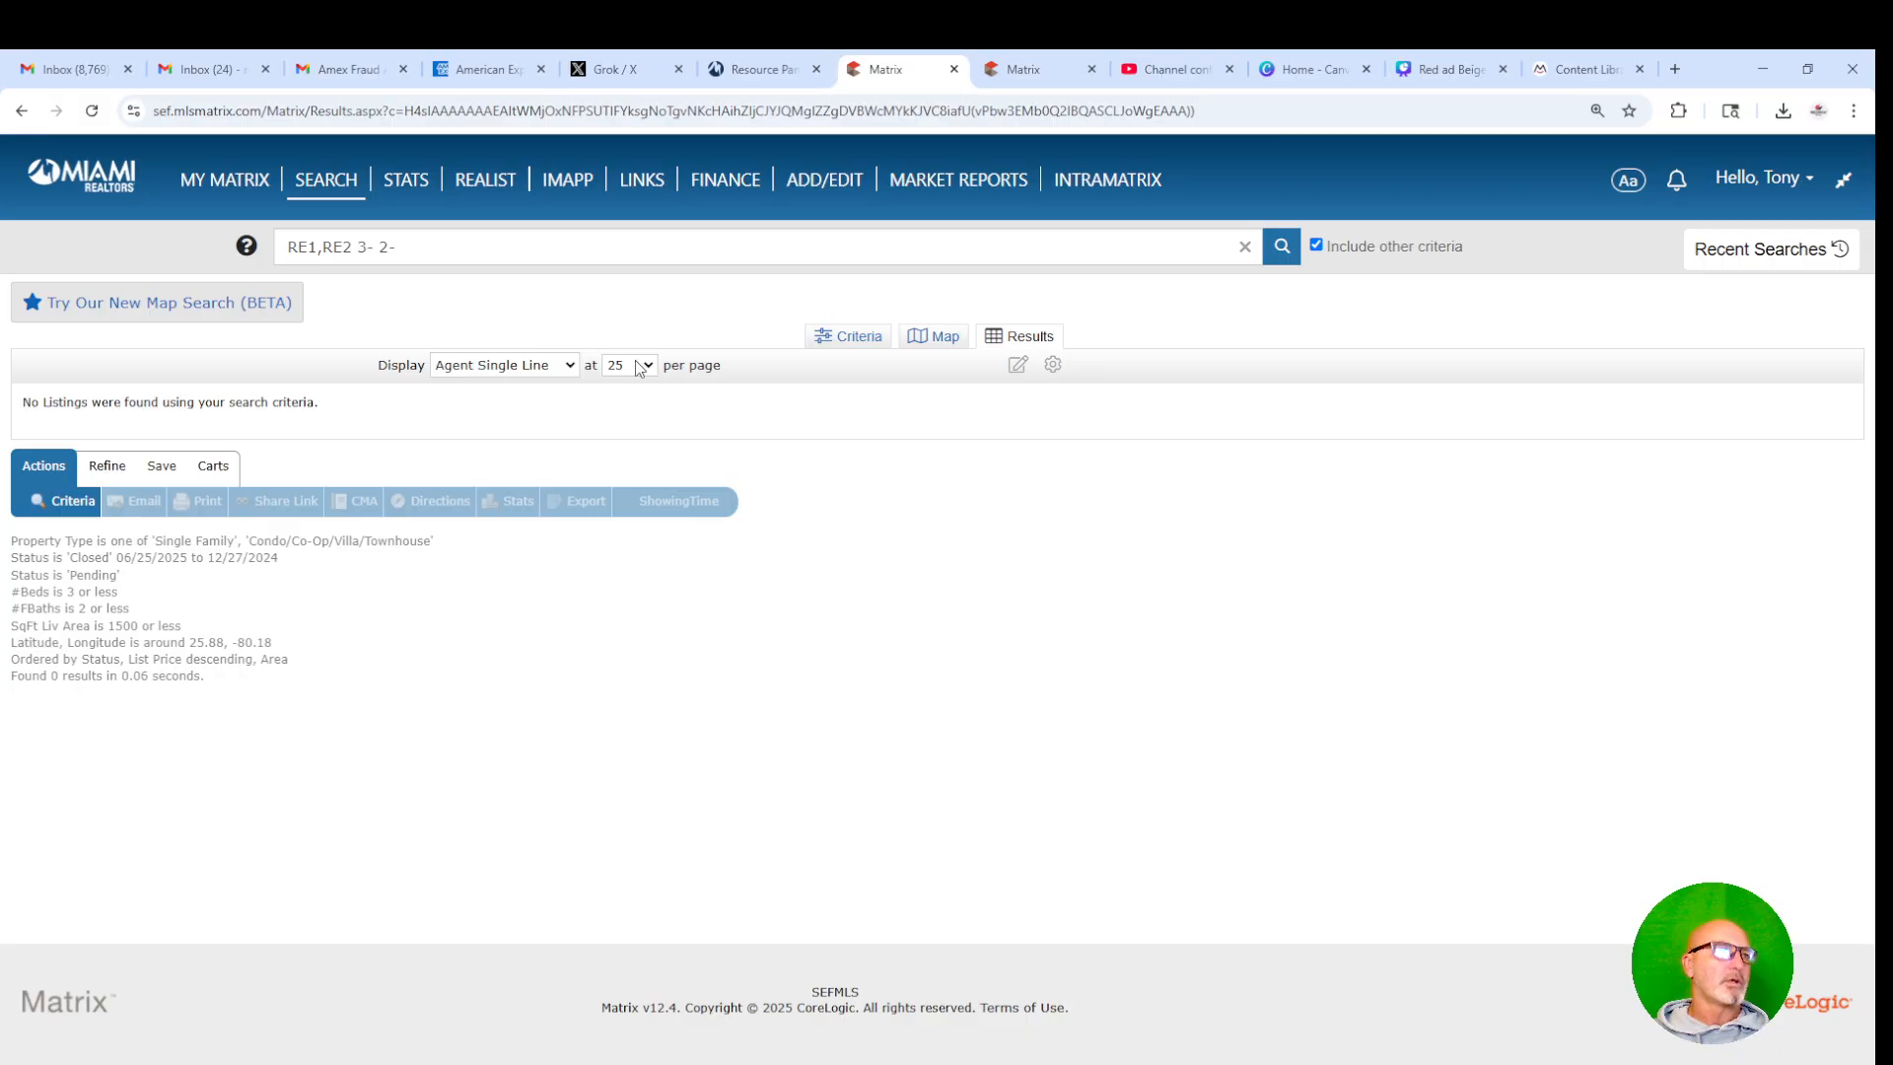
# - Return to the search criteria and clear the Sqft Living Area value
pyautogui.click(855, 338)
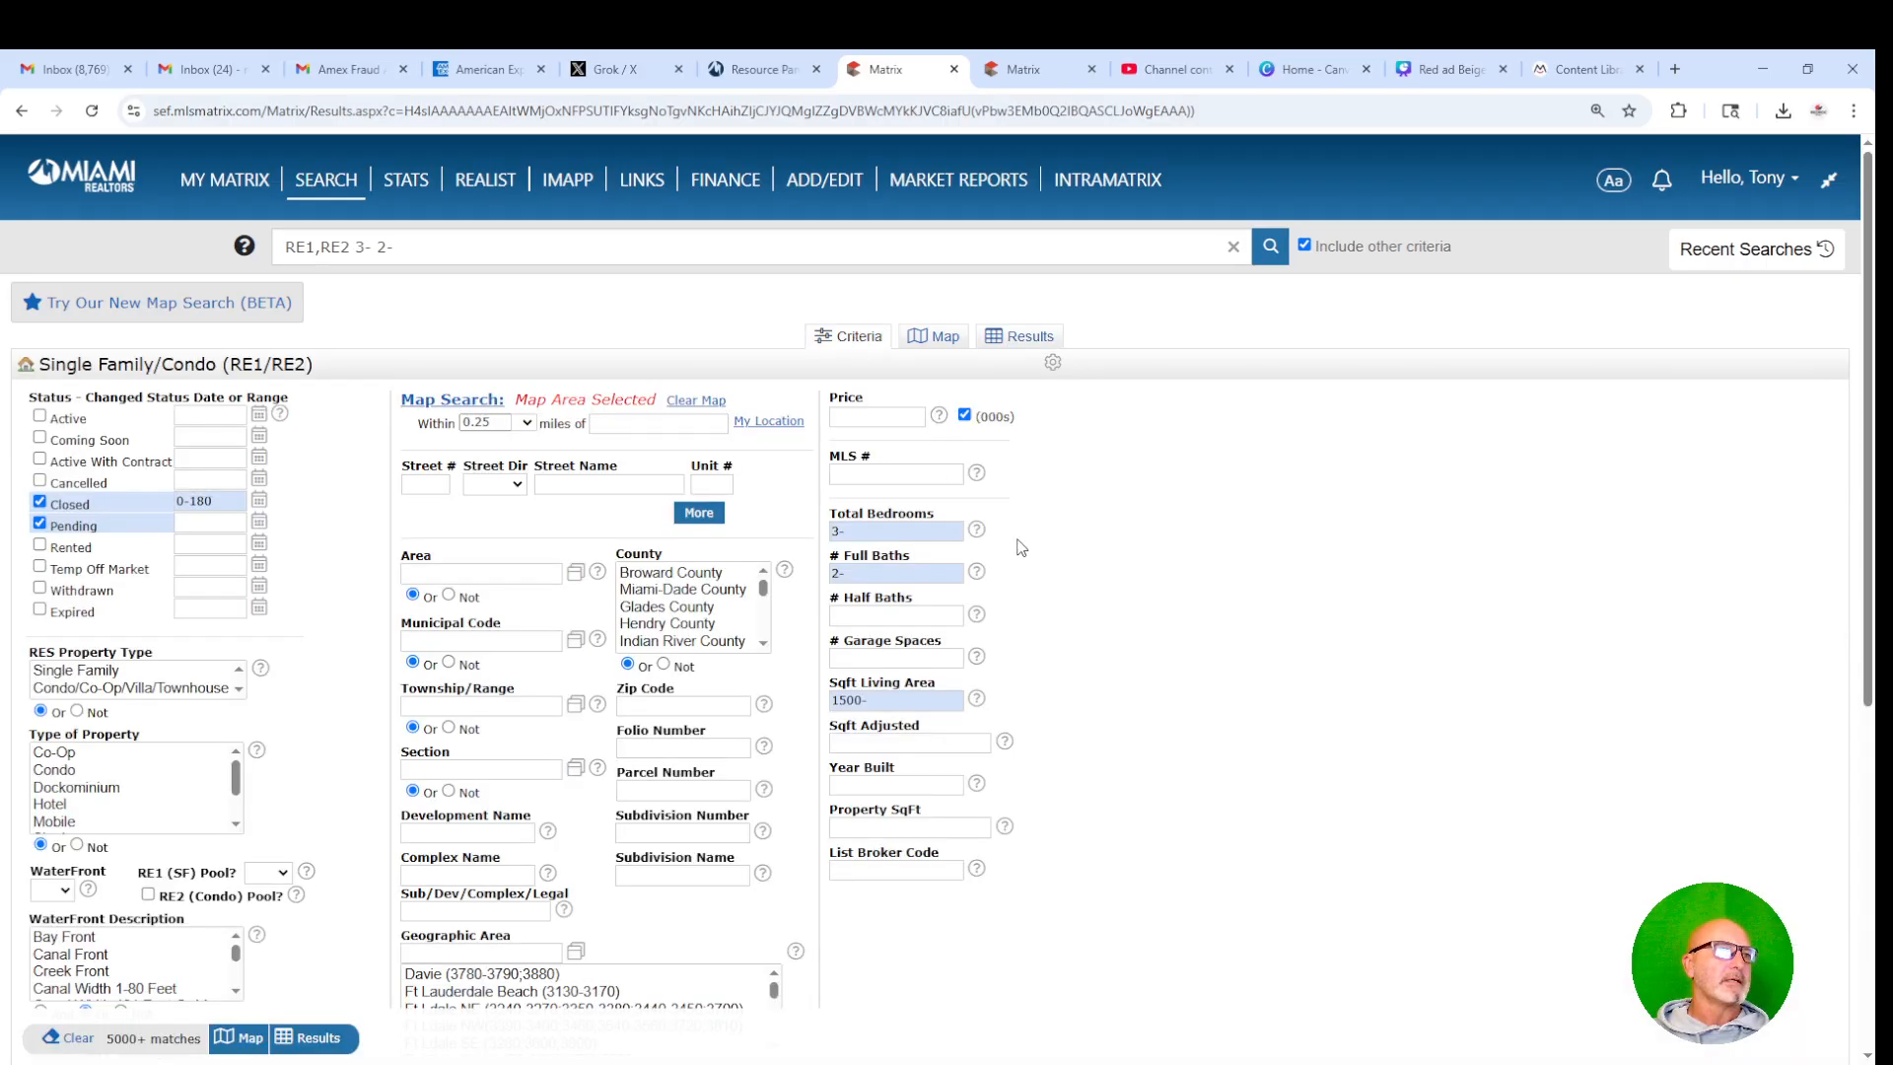
pyautogui.click(896, 702)
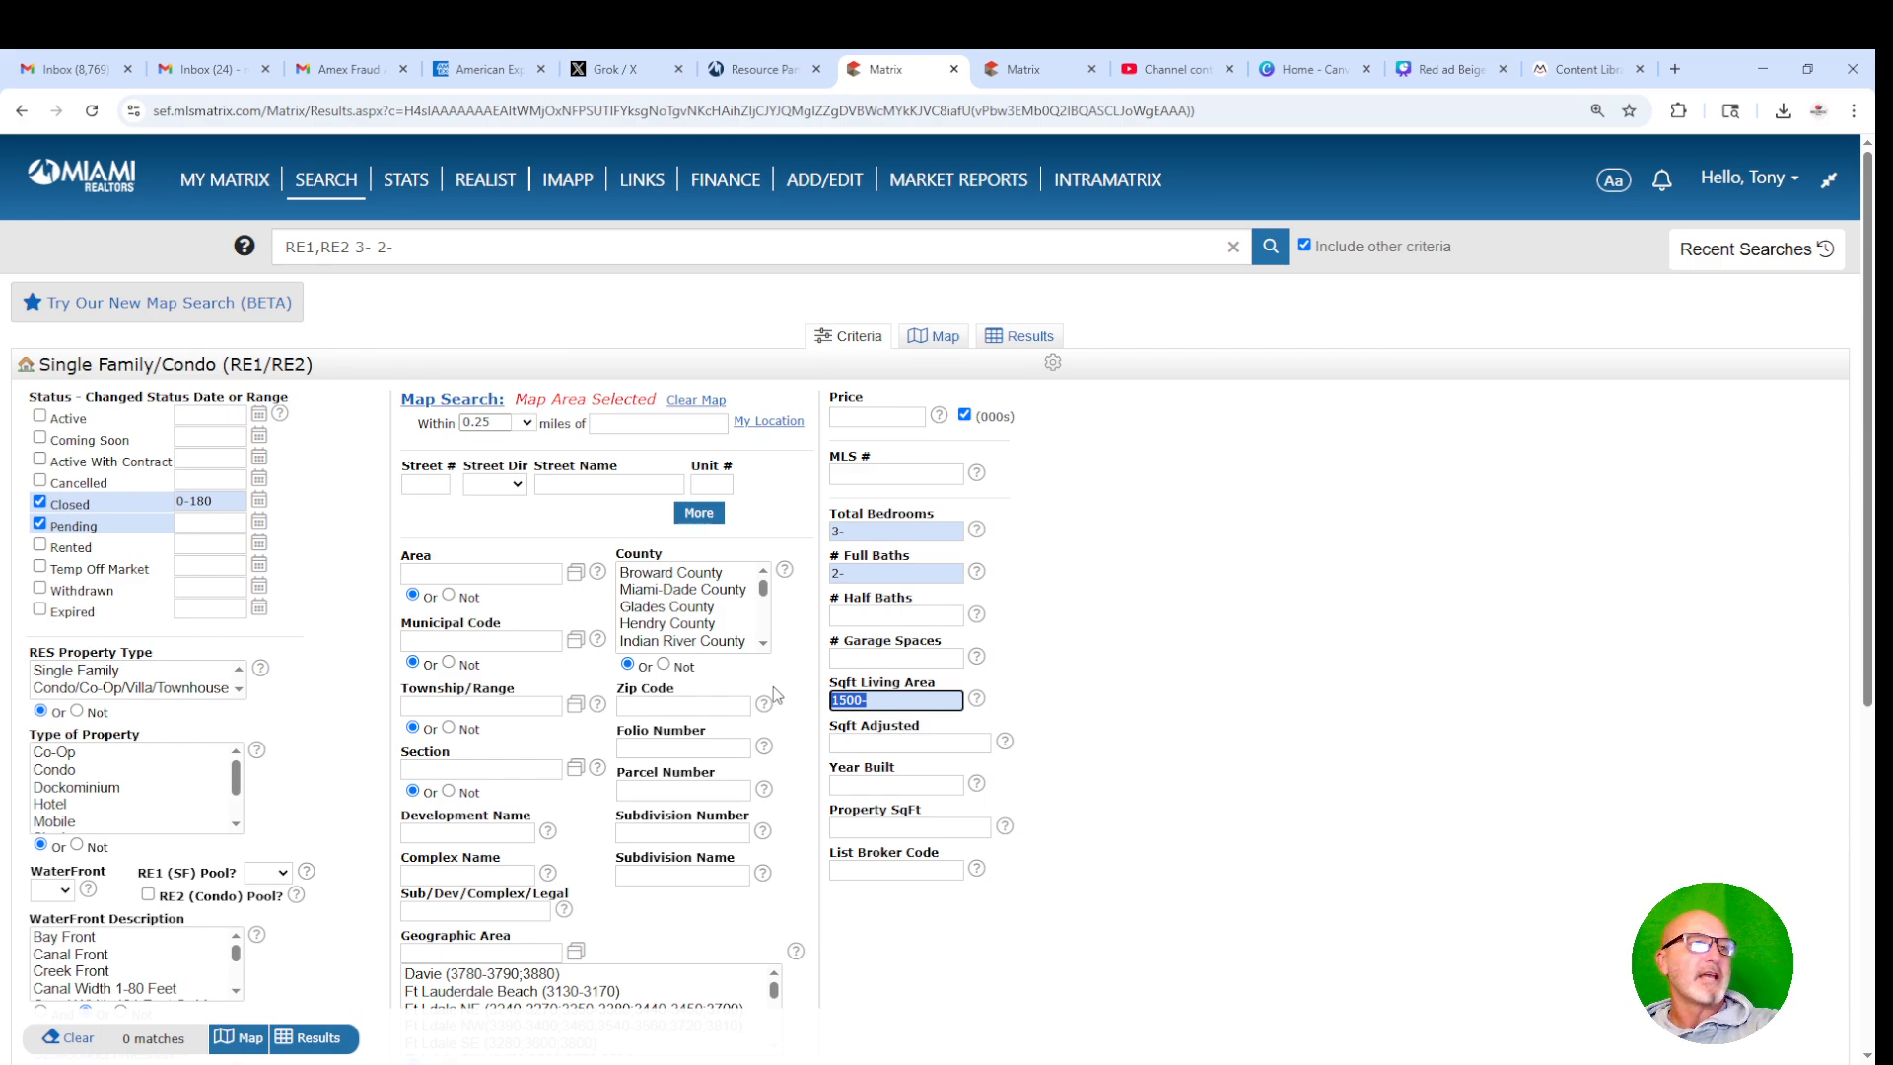
pyautogui.press('BackSpace')
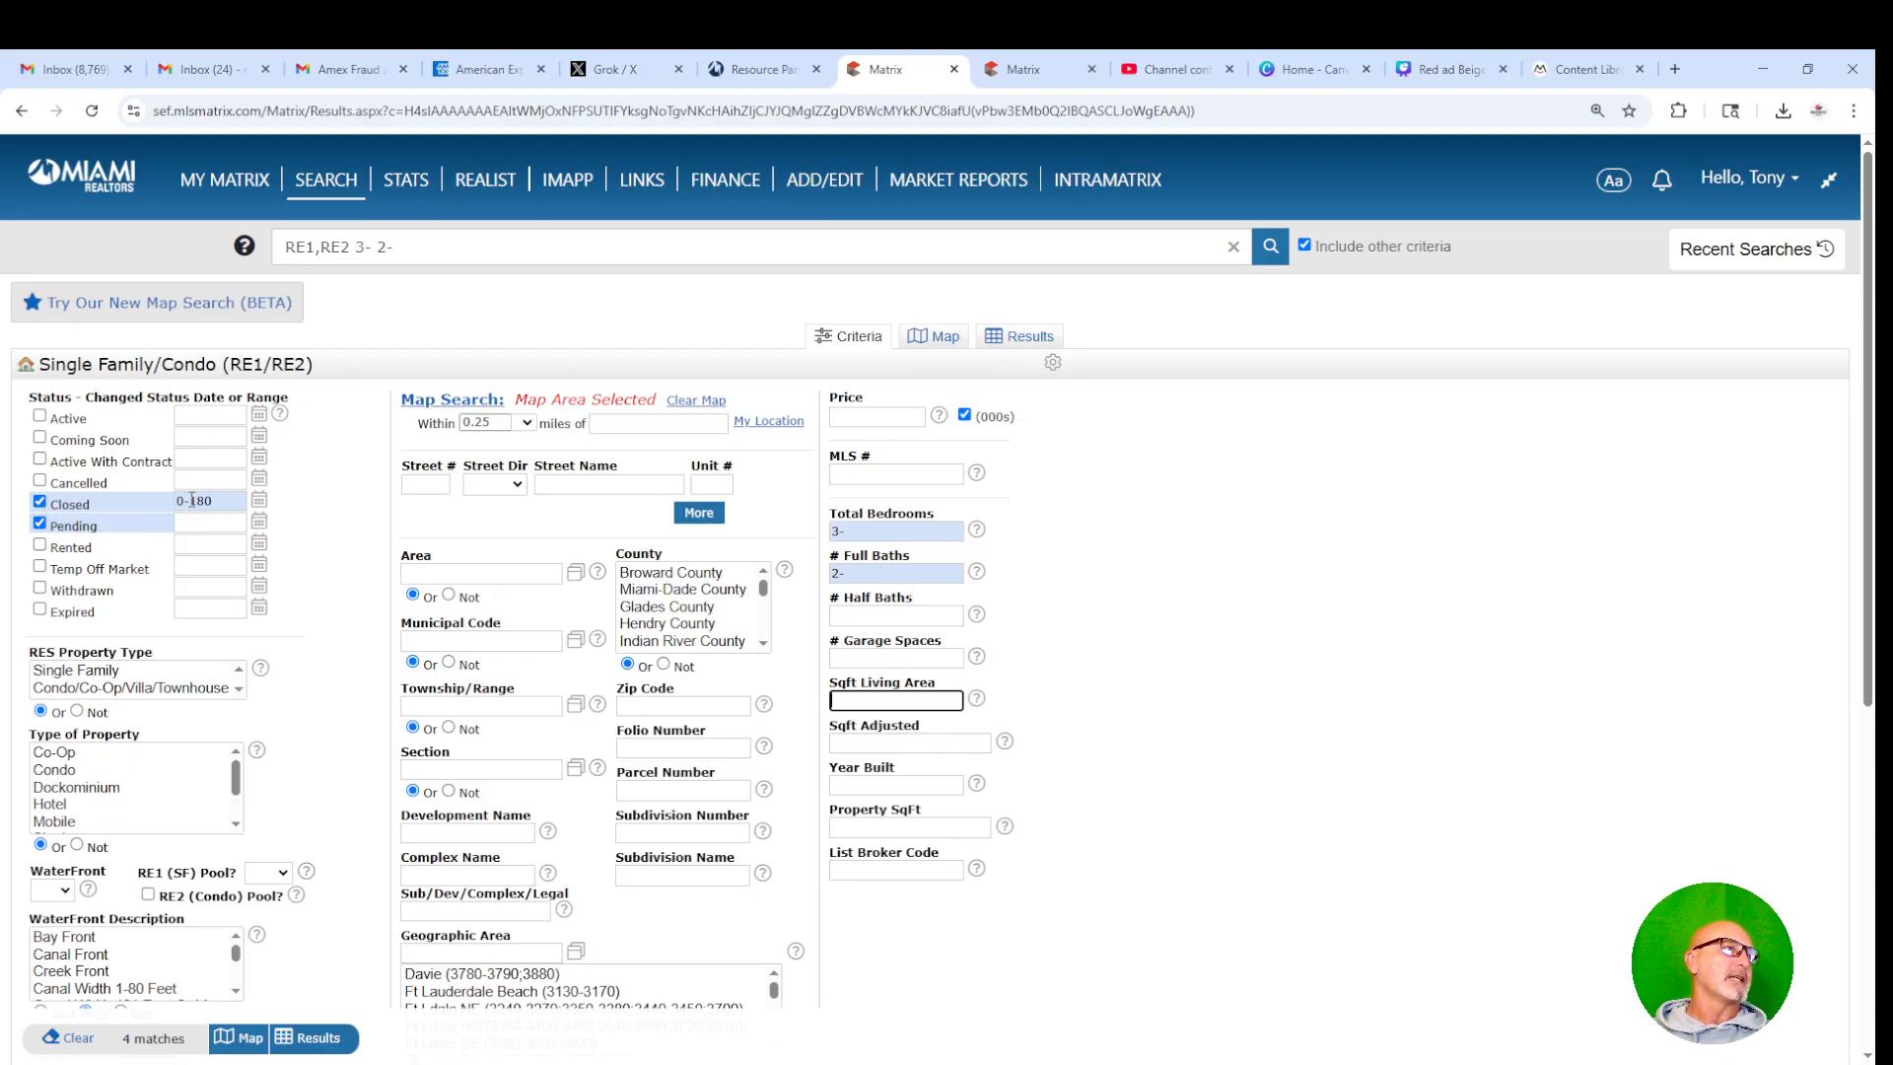
# - Try a Closed status range of 0-365 days, and set it back to 0-180
pyautogui.moveTo(192, 500); pyautogui.dragTo(248, 500)
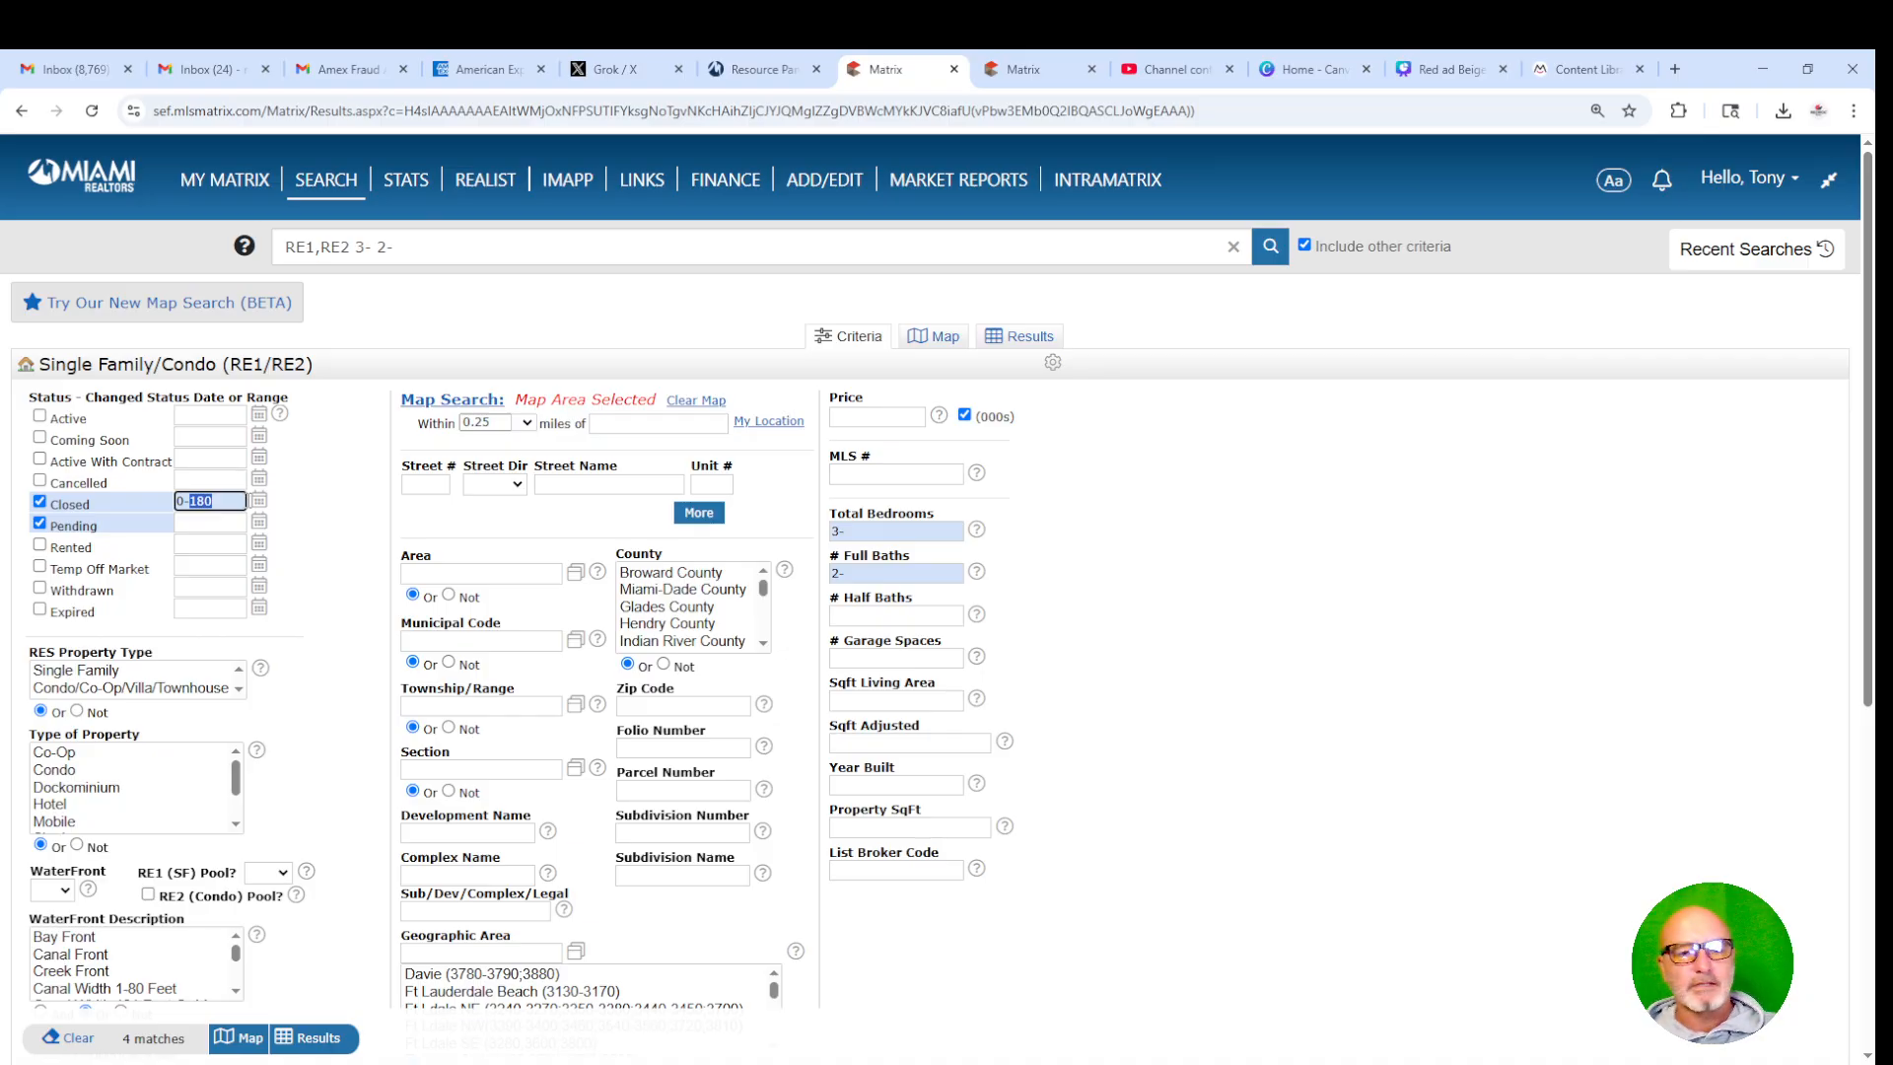
pyautogui.write('365')
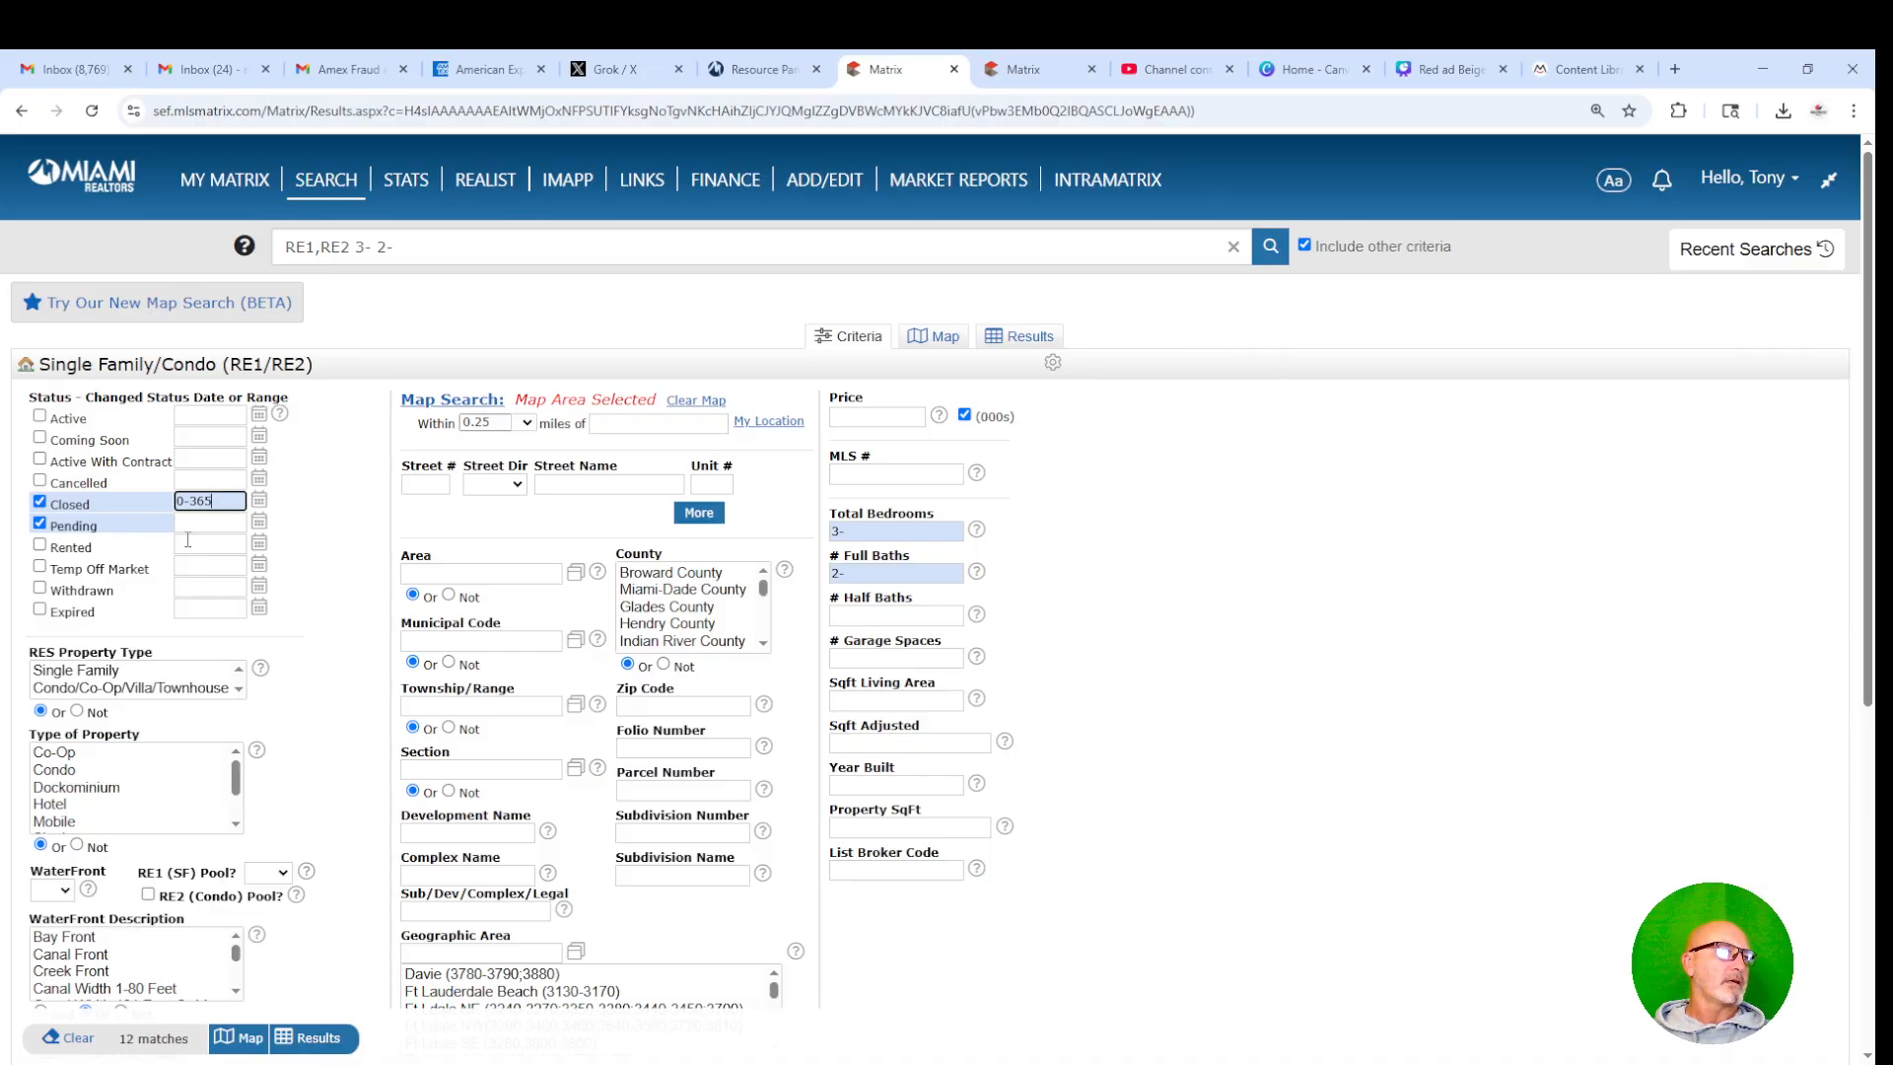
pyautogui.moveTo(193, 501); pyautogui.dragTo(240, 499)
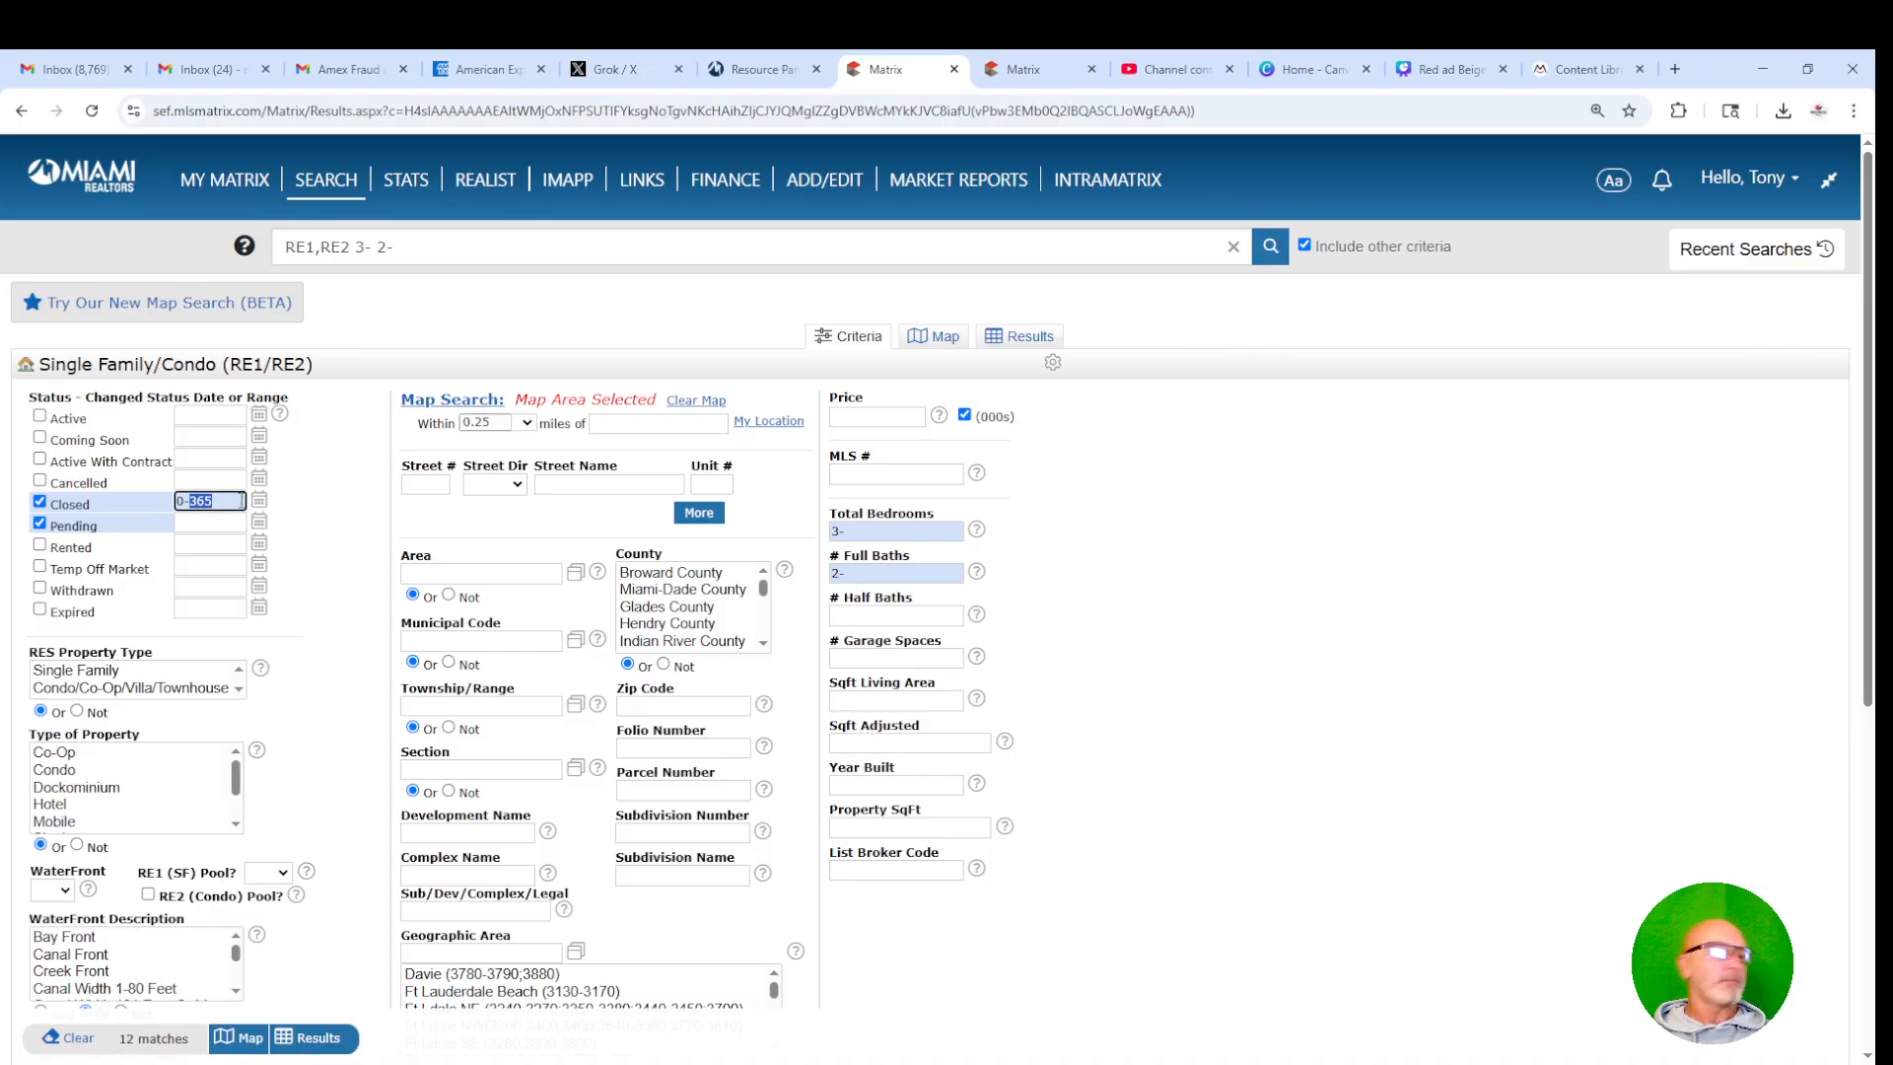
pyautogui.write('180')
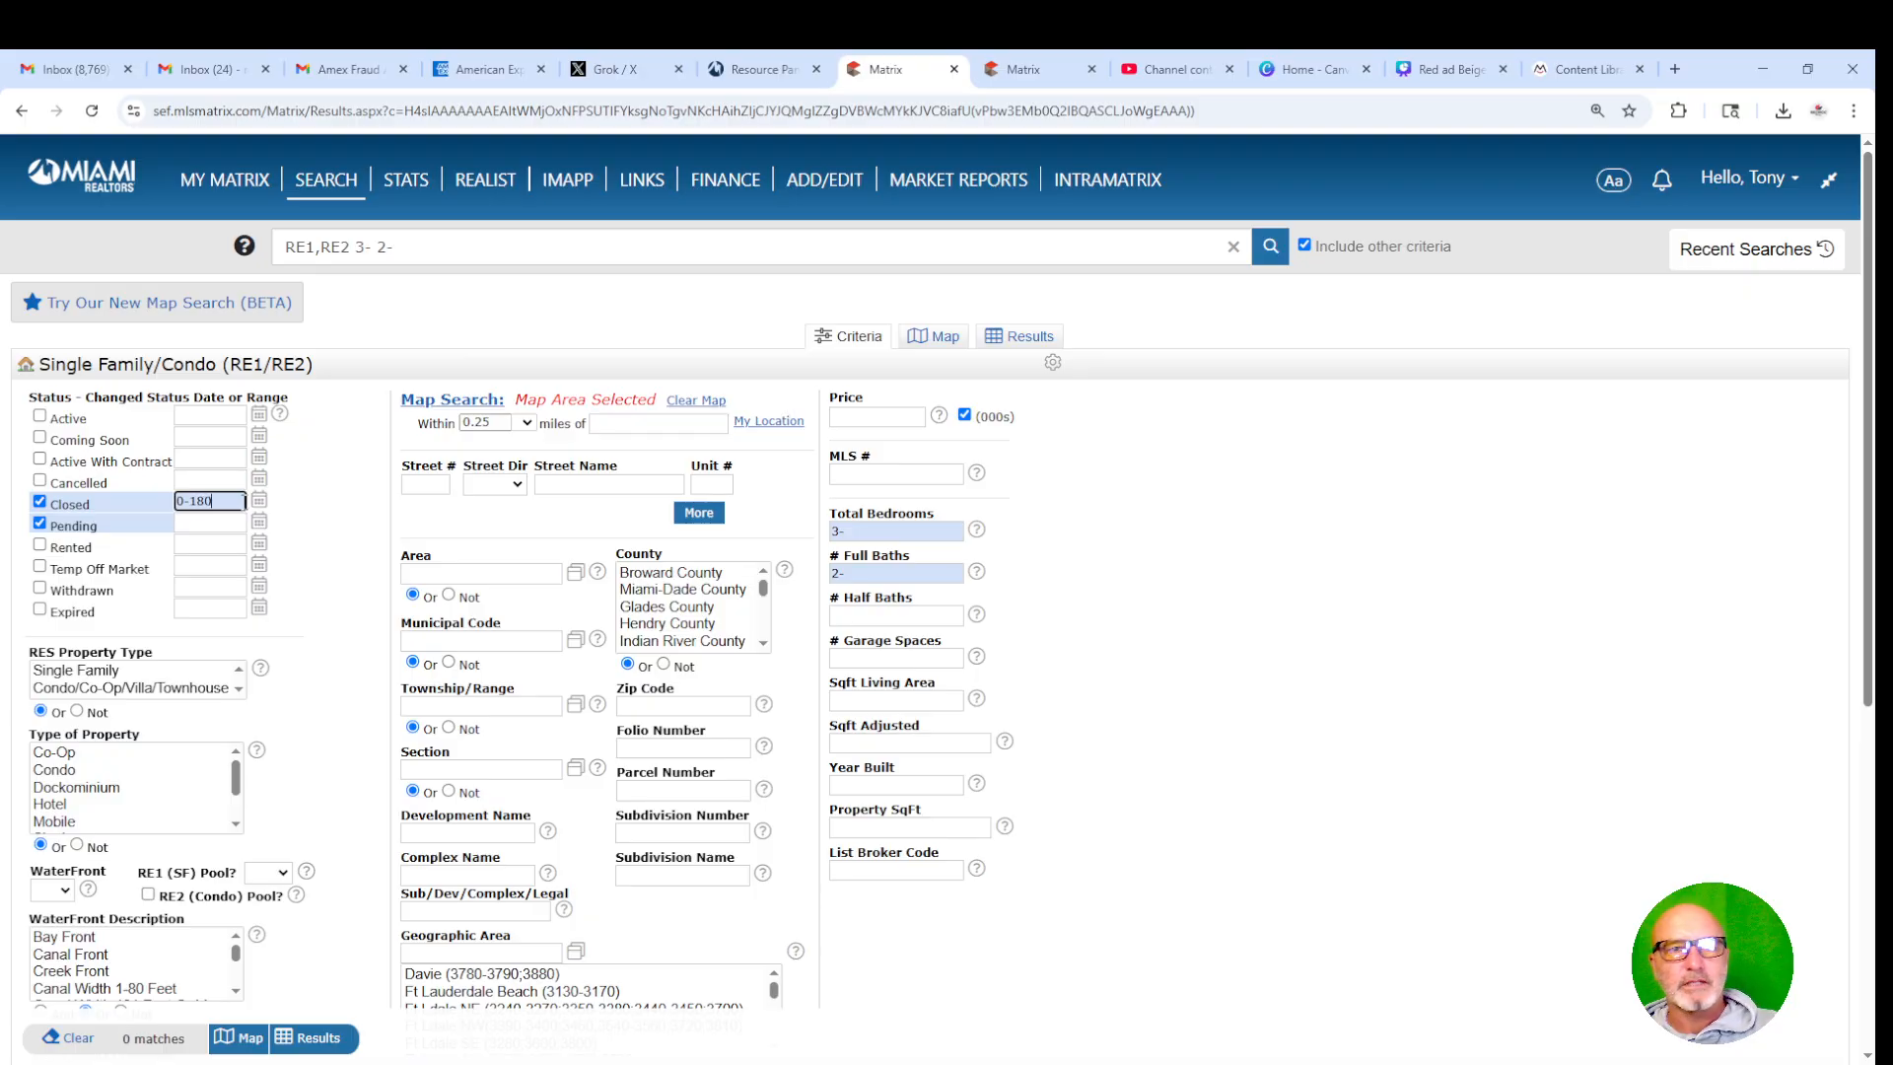
# - Show the closed and pending results, look through the first listing's photos, and return to the single-line list
pyautogui.click(292, 1043)
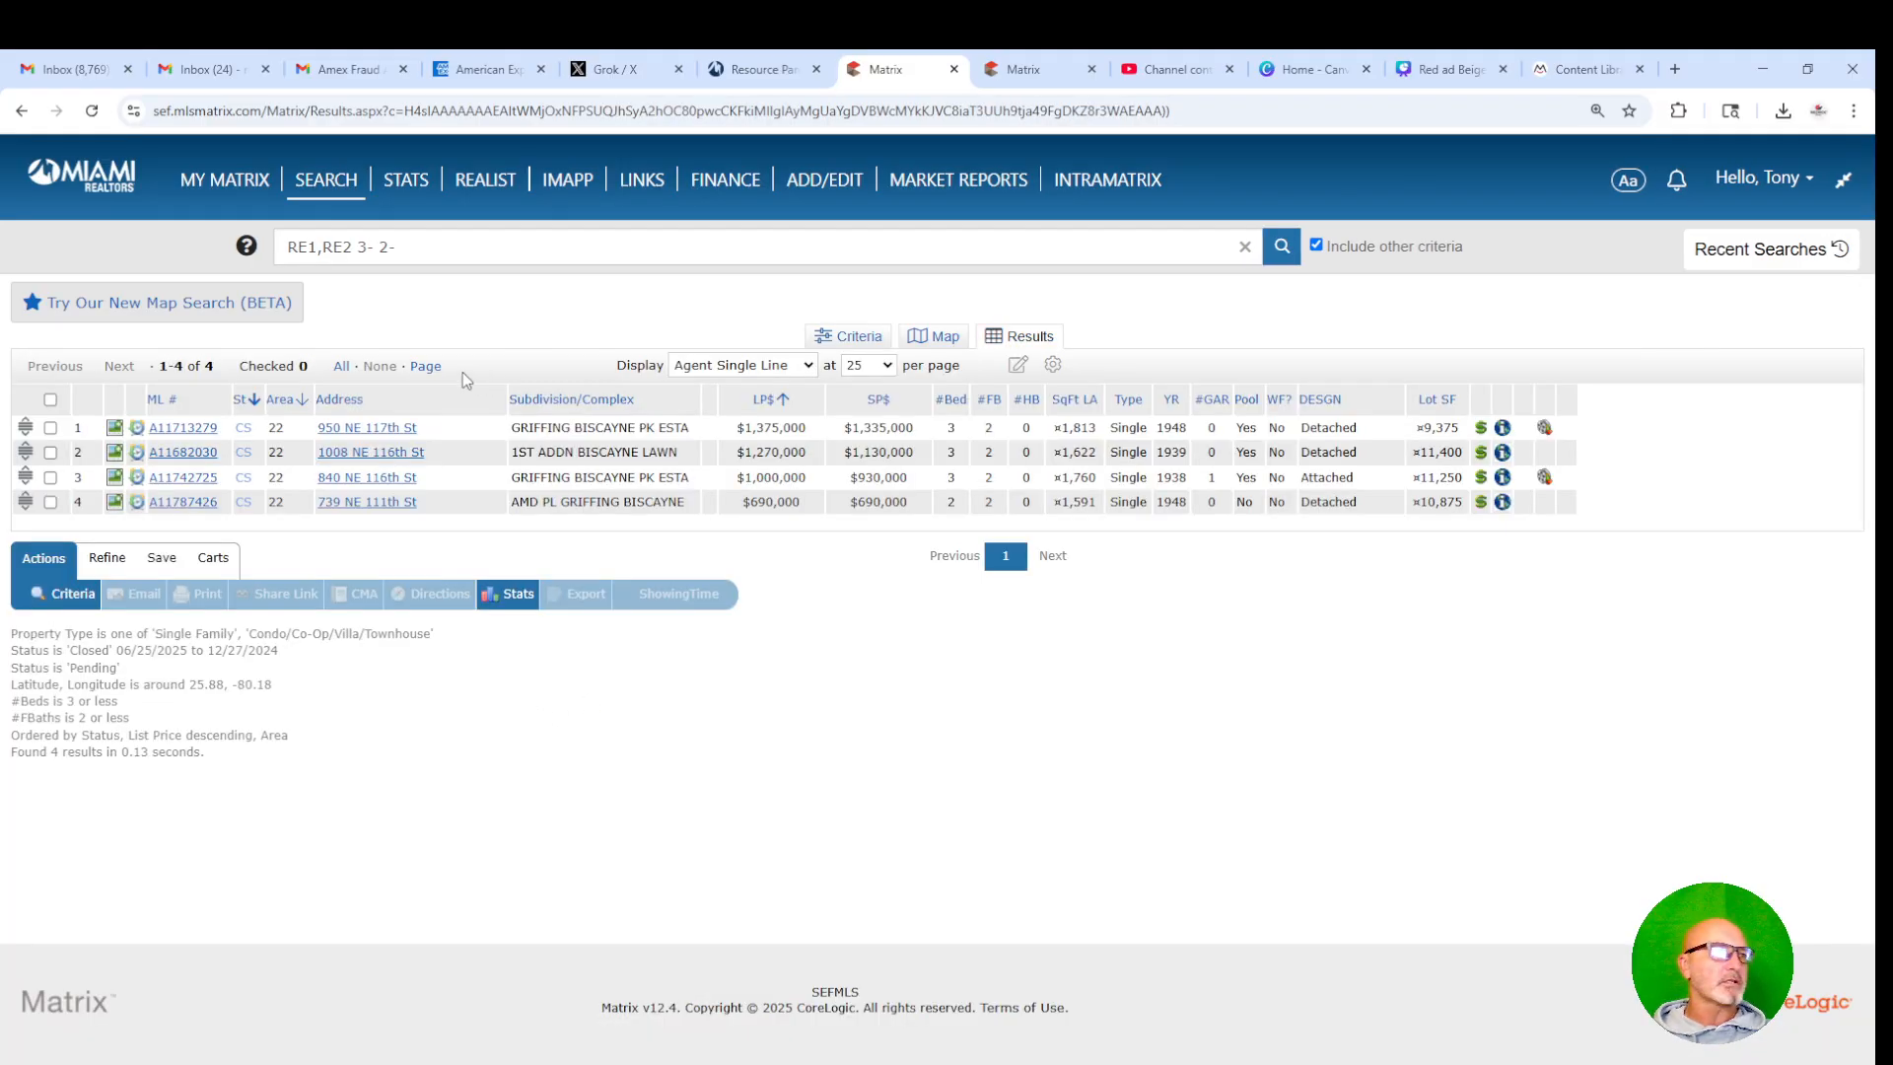
pyautogui.click(183, 428)
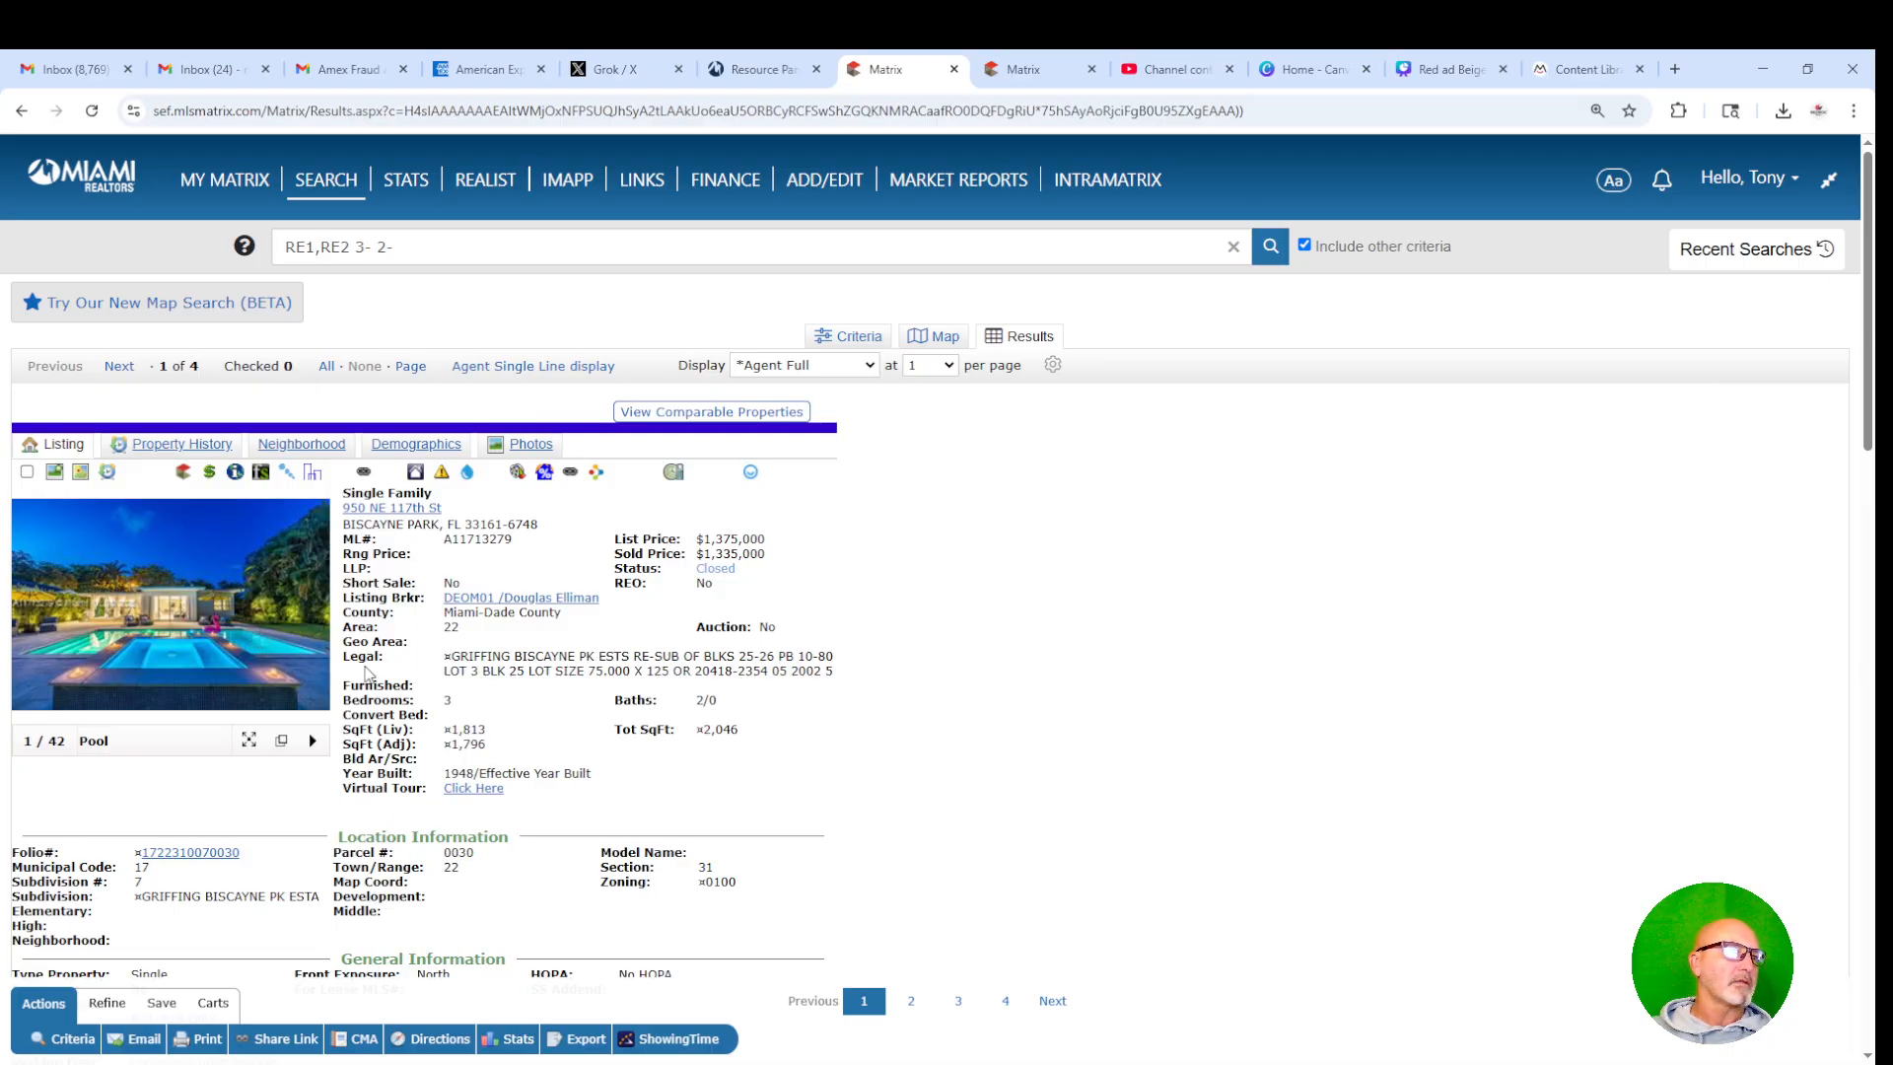
pyautogui.click(312, 629)
pyautogui.click(312, 629)
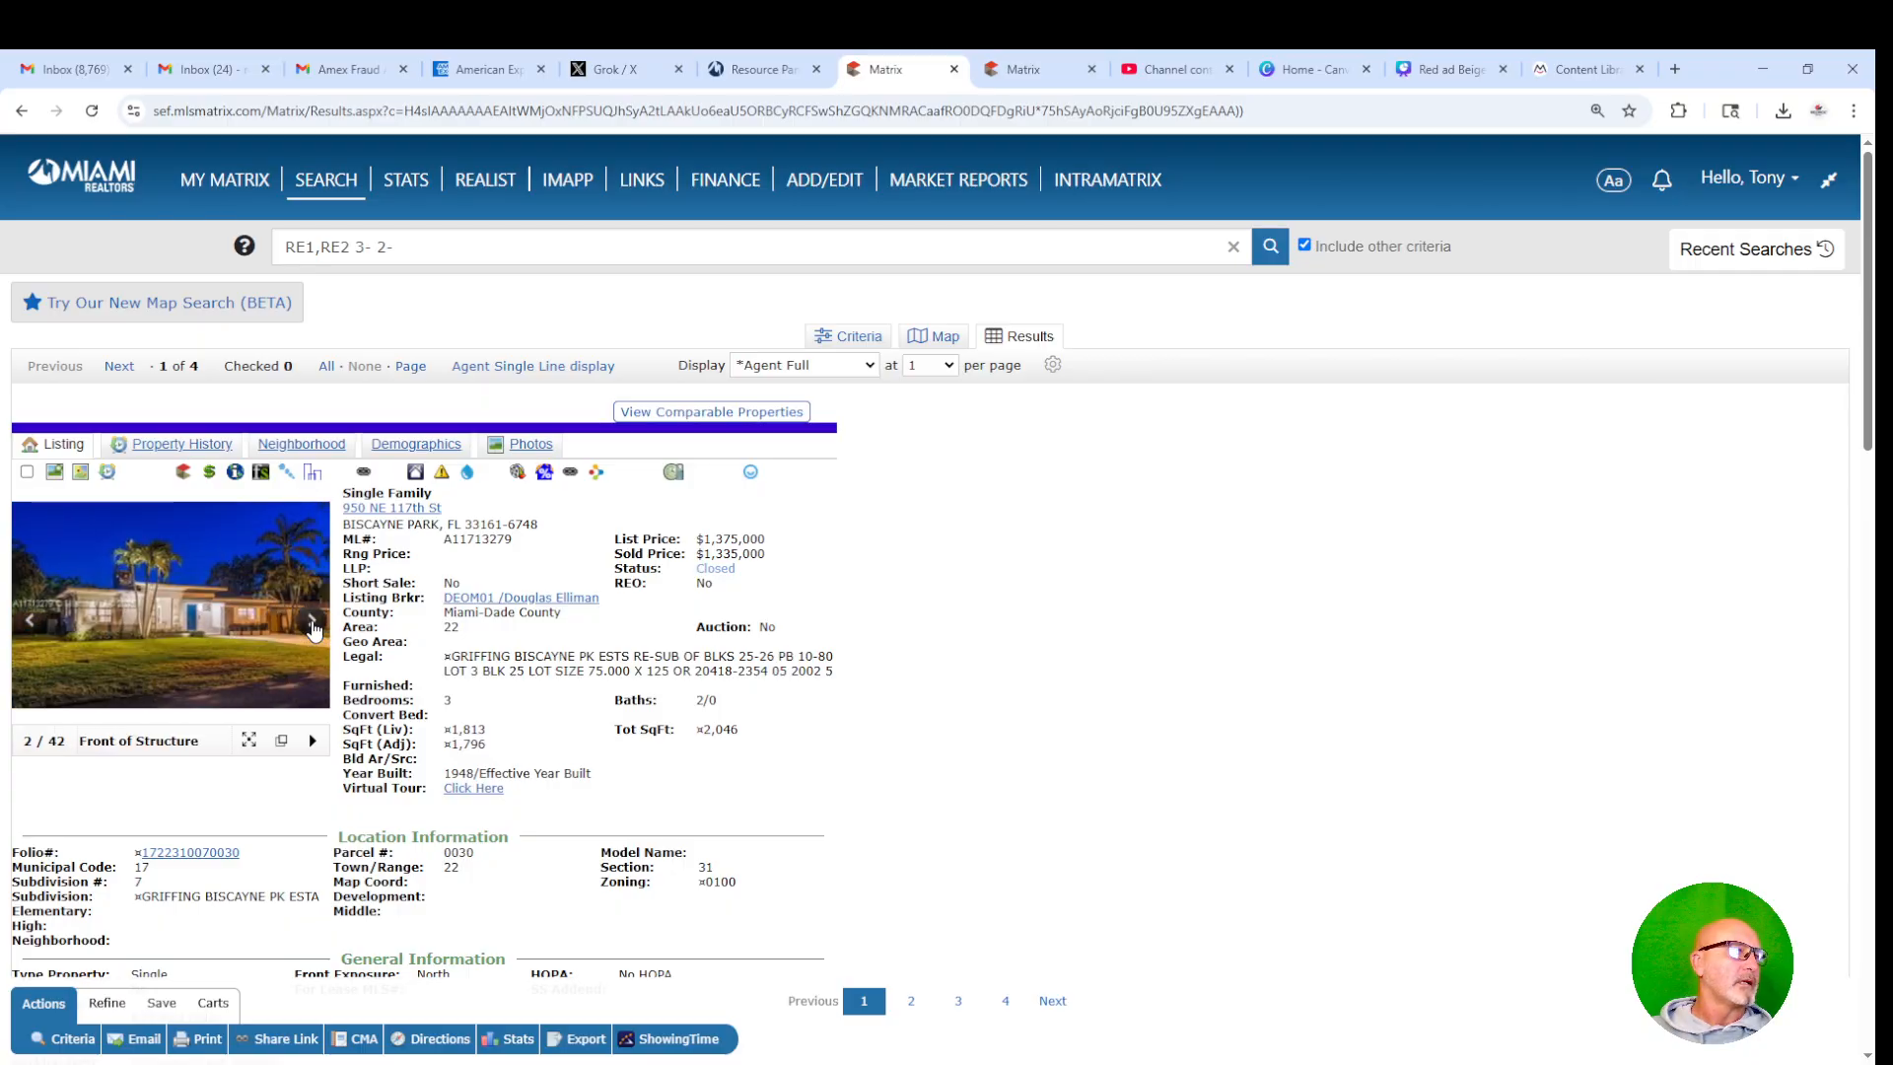
pyautogui.click(312, 629)
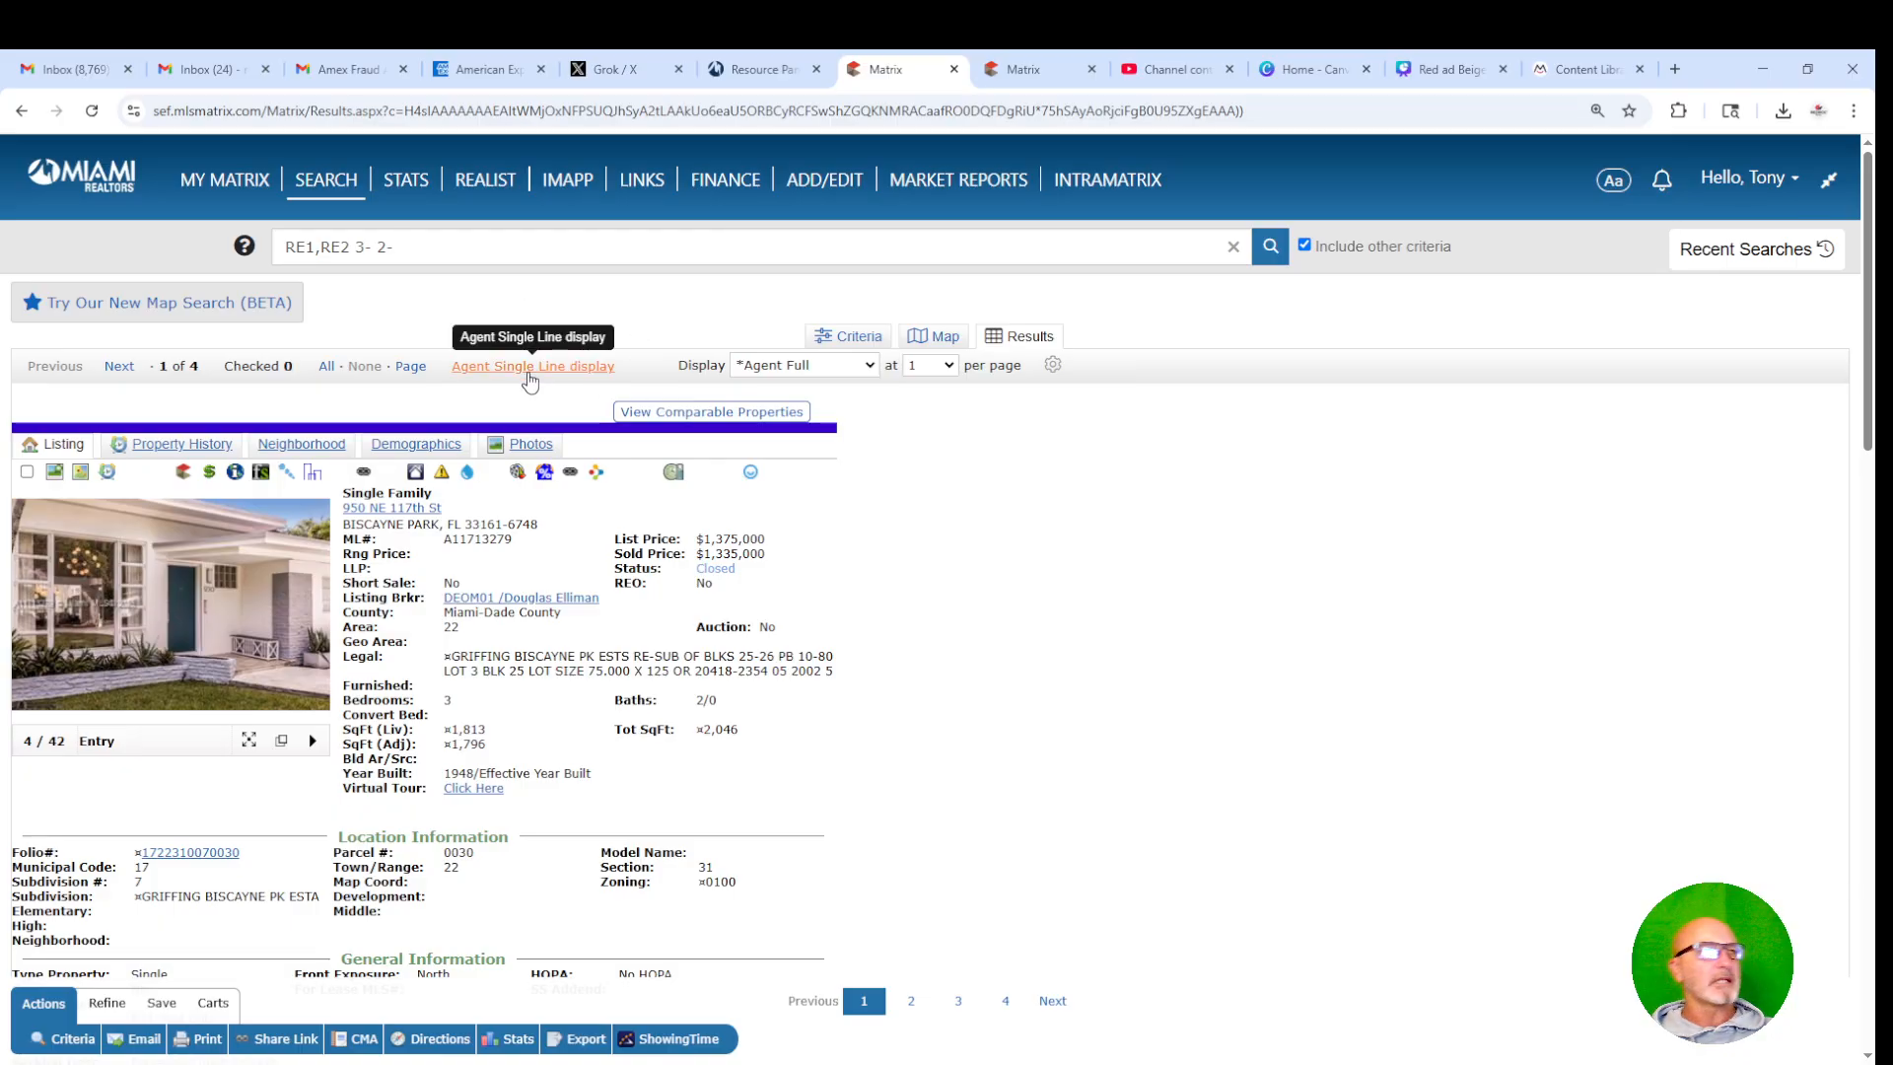
pyautogui.click(545, 366)
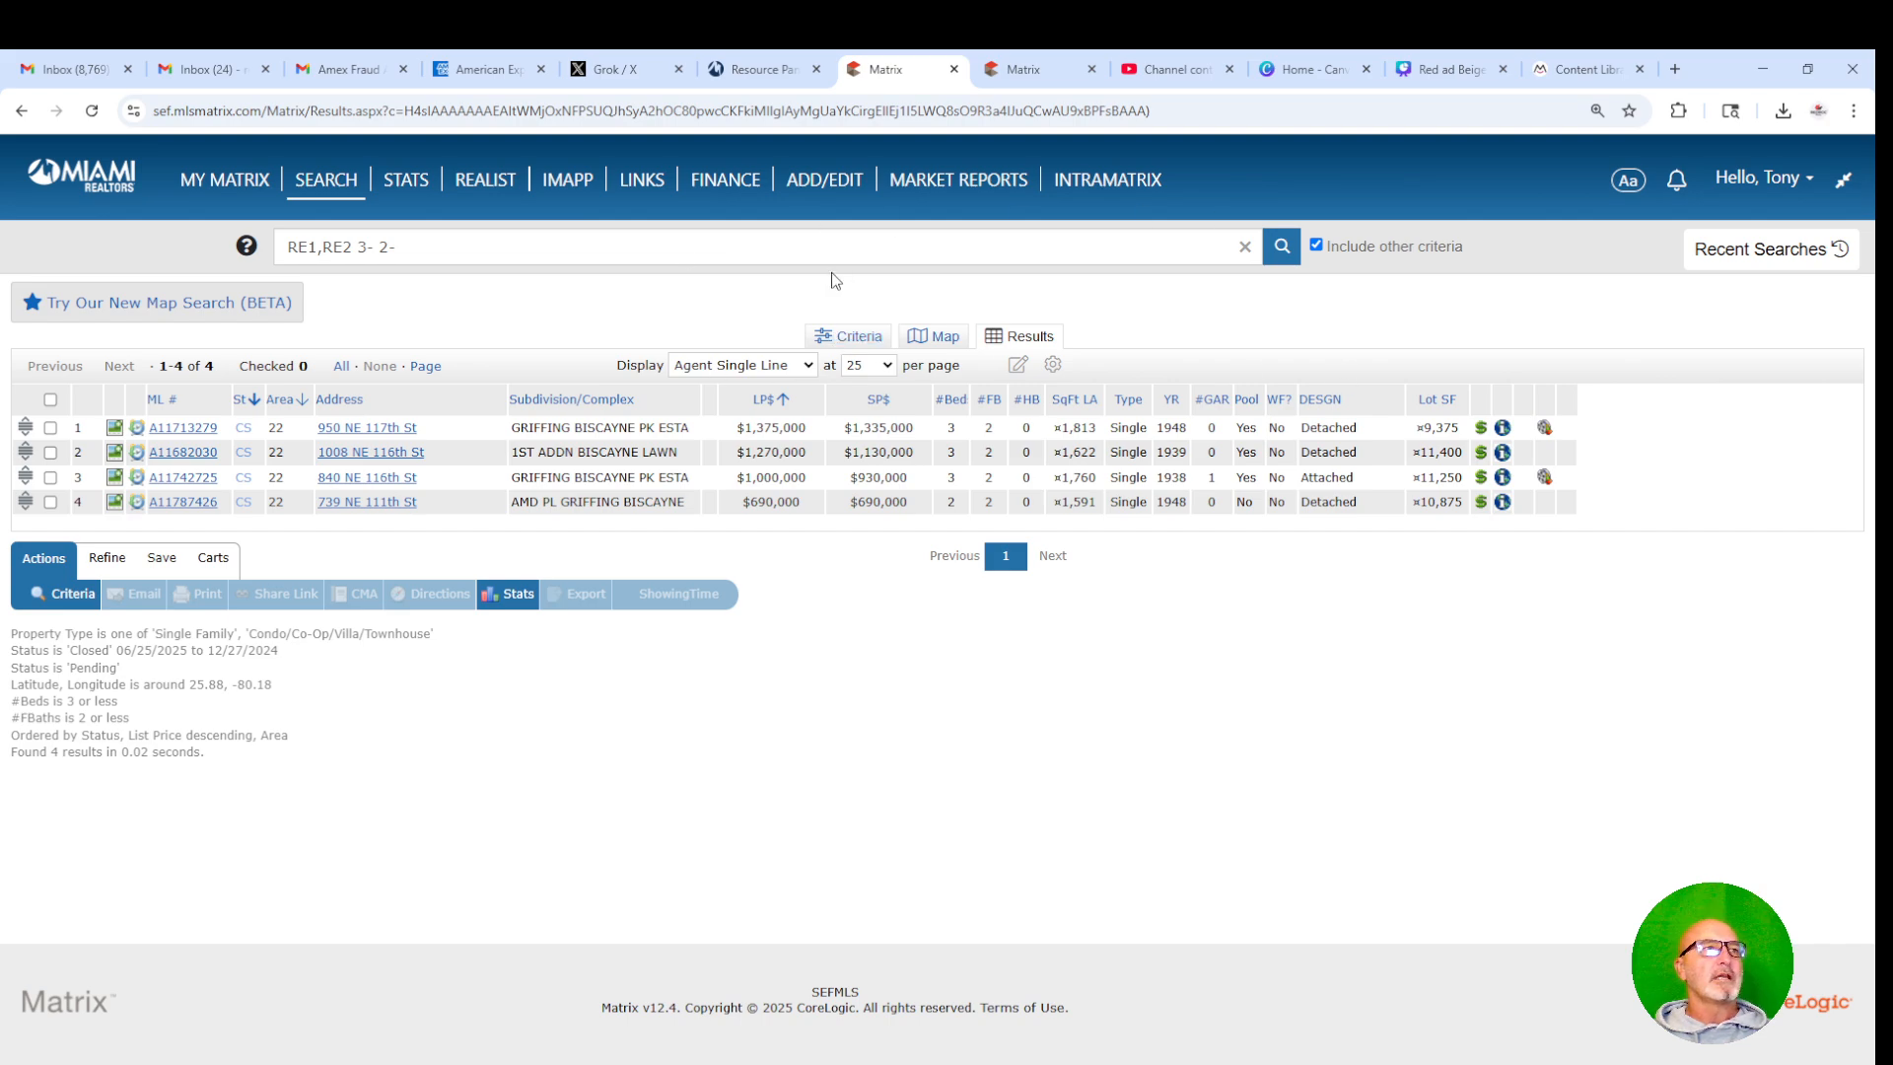
# - Replace the Closed and Pending statuses with Active and Active With Contract, and show the results
pyautogui.click(860, 339)
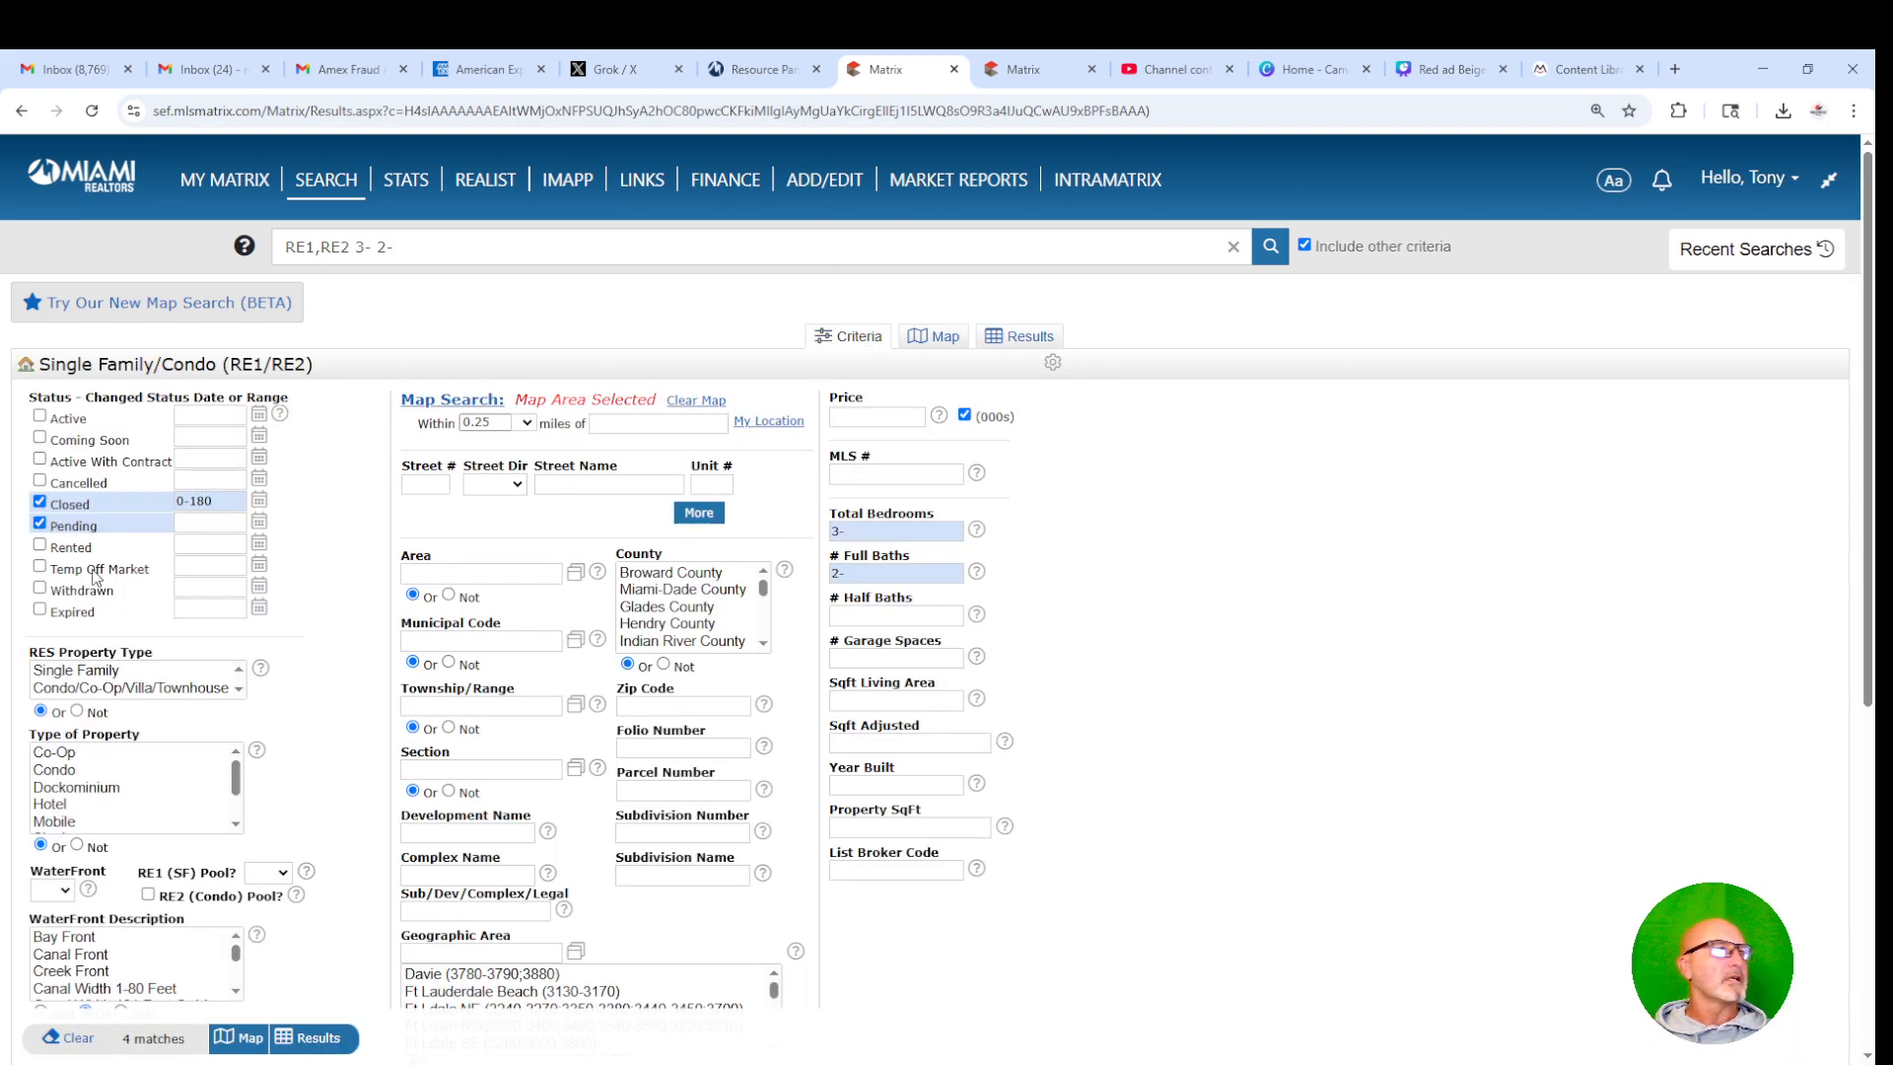
pyautogui.click(40, 502)
pyautogui.click(39, 523)
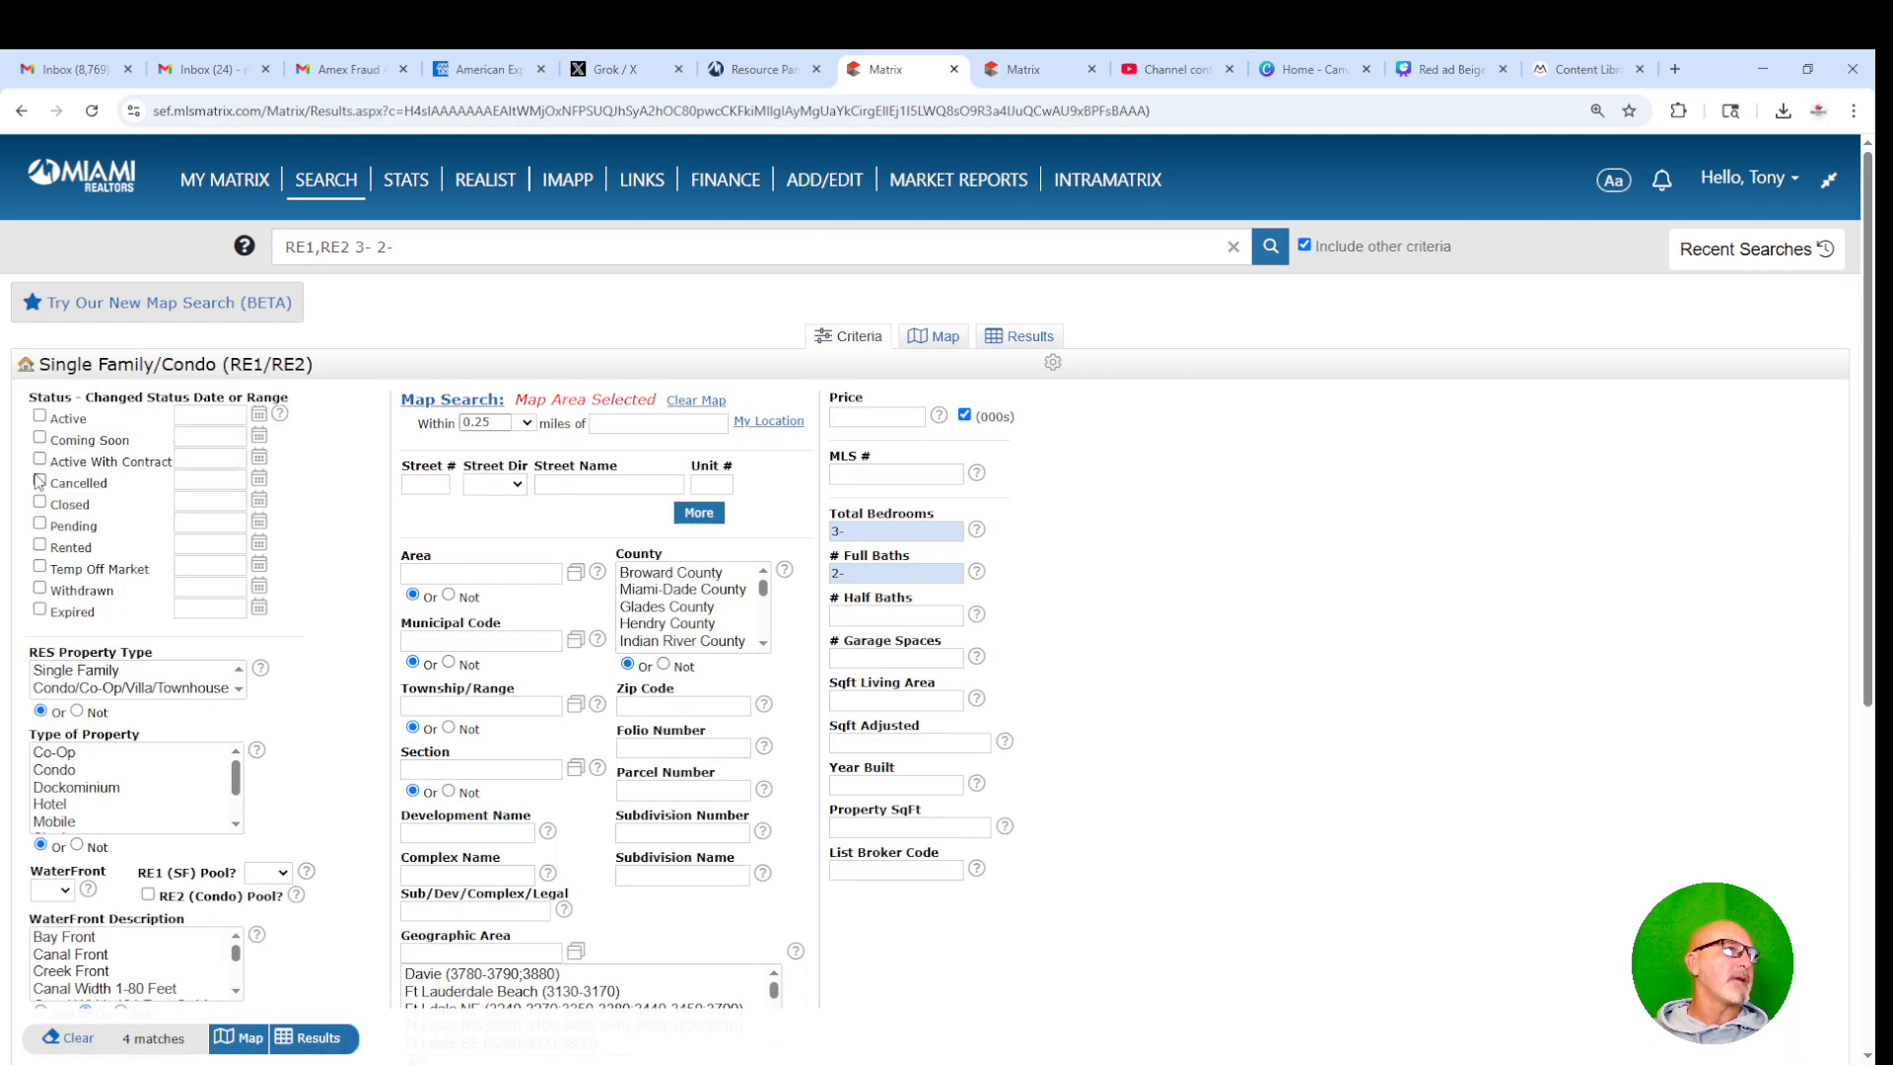
pyautogui.click(40, 417)
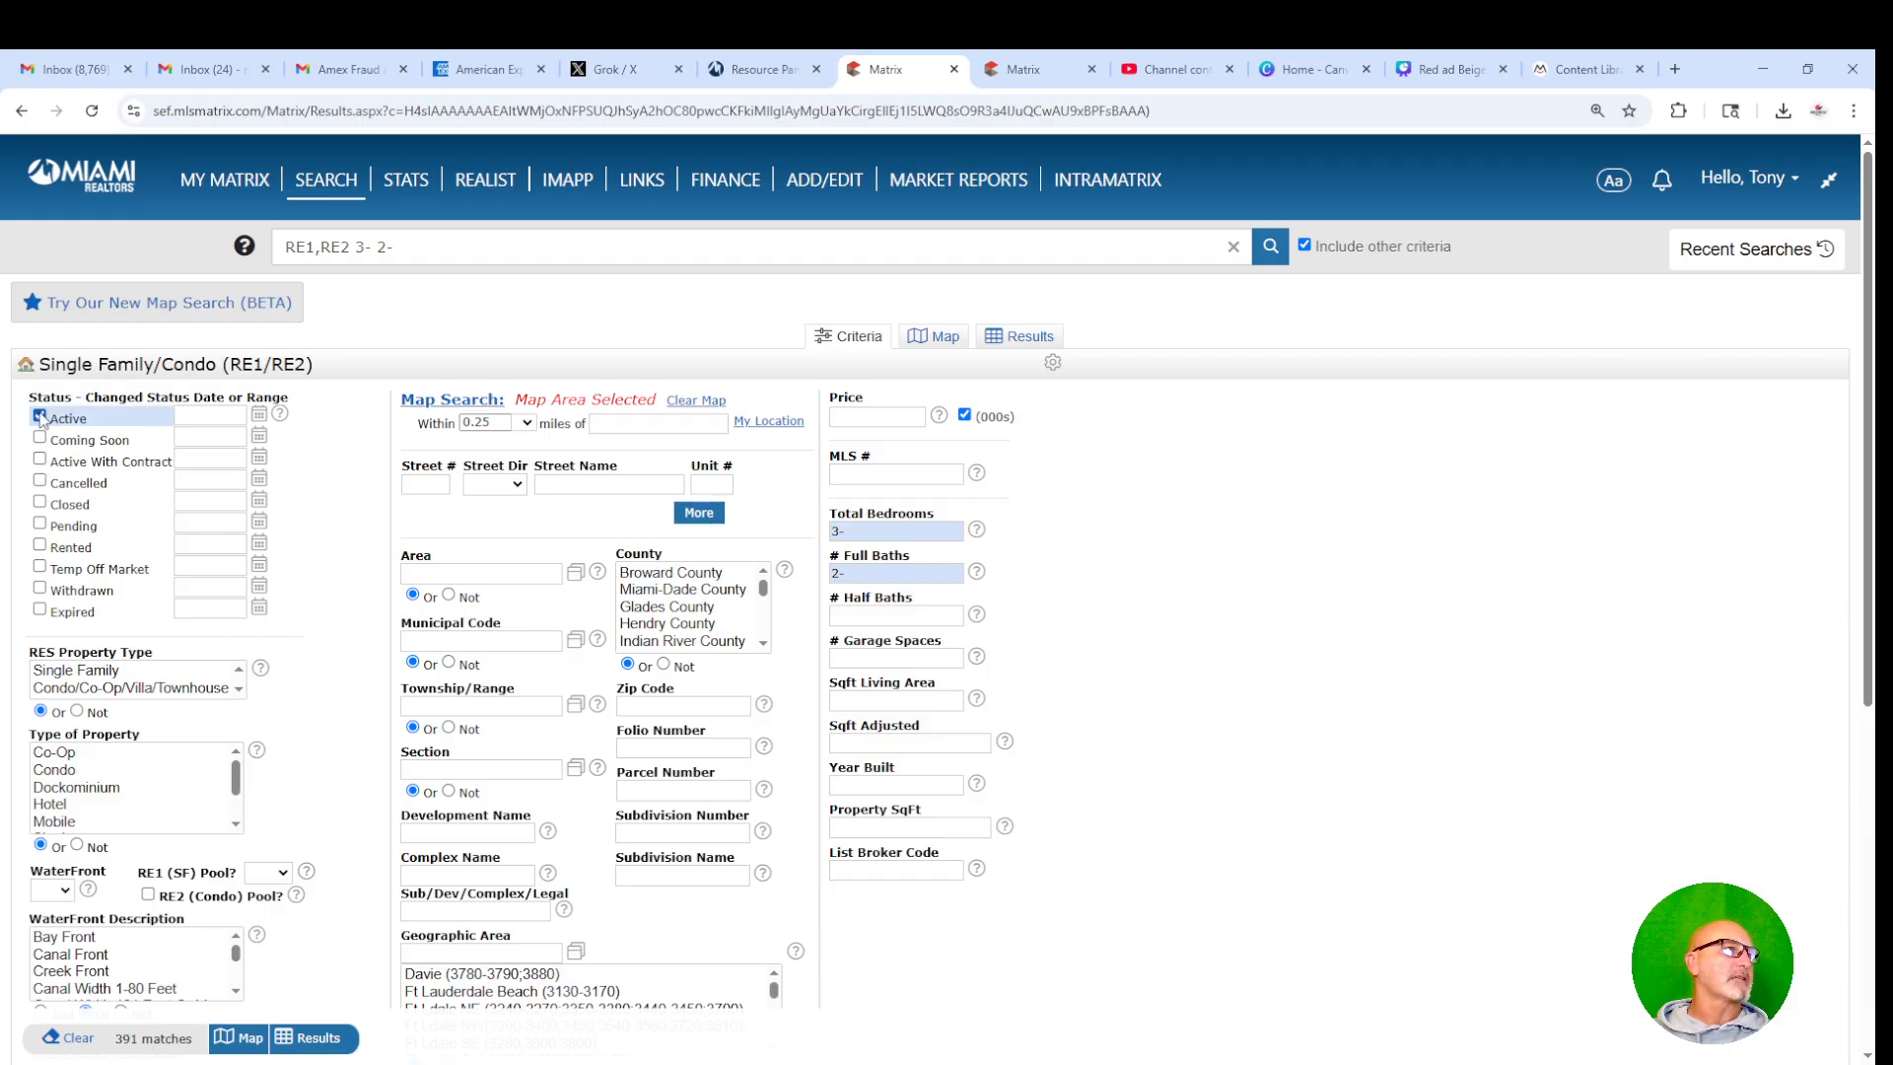
pyautogui.click(39, 460)
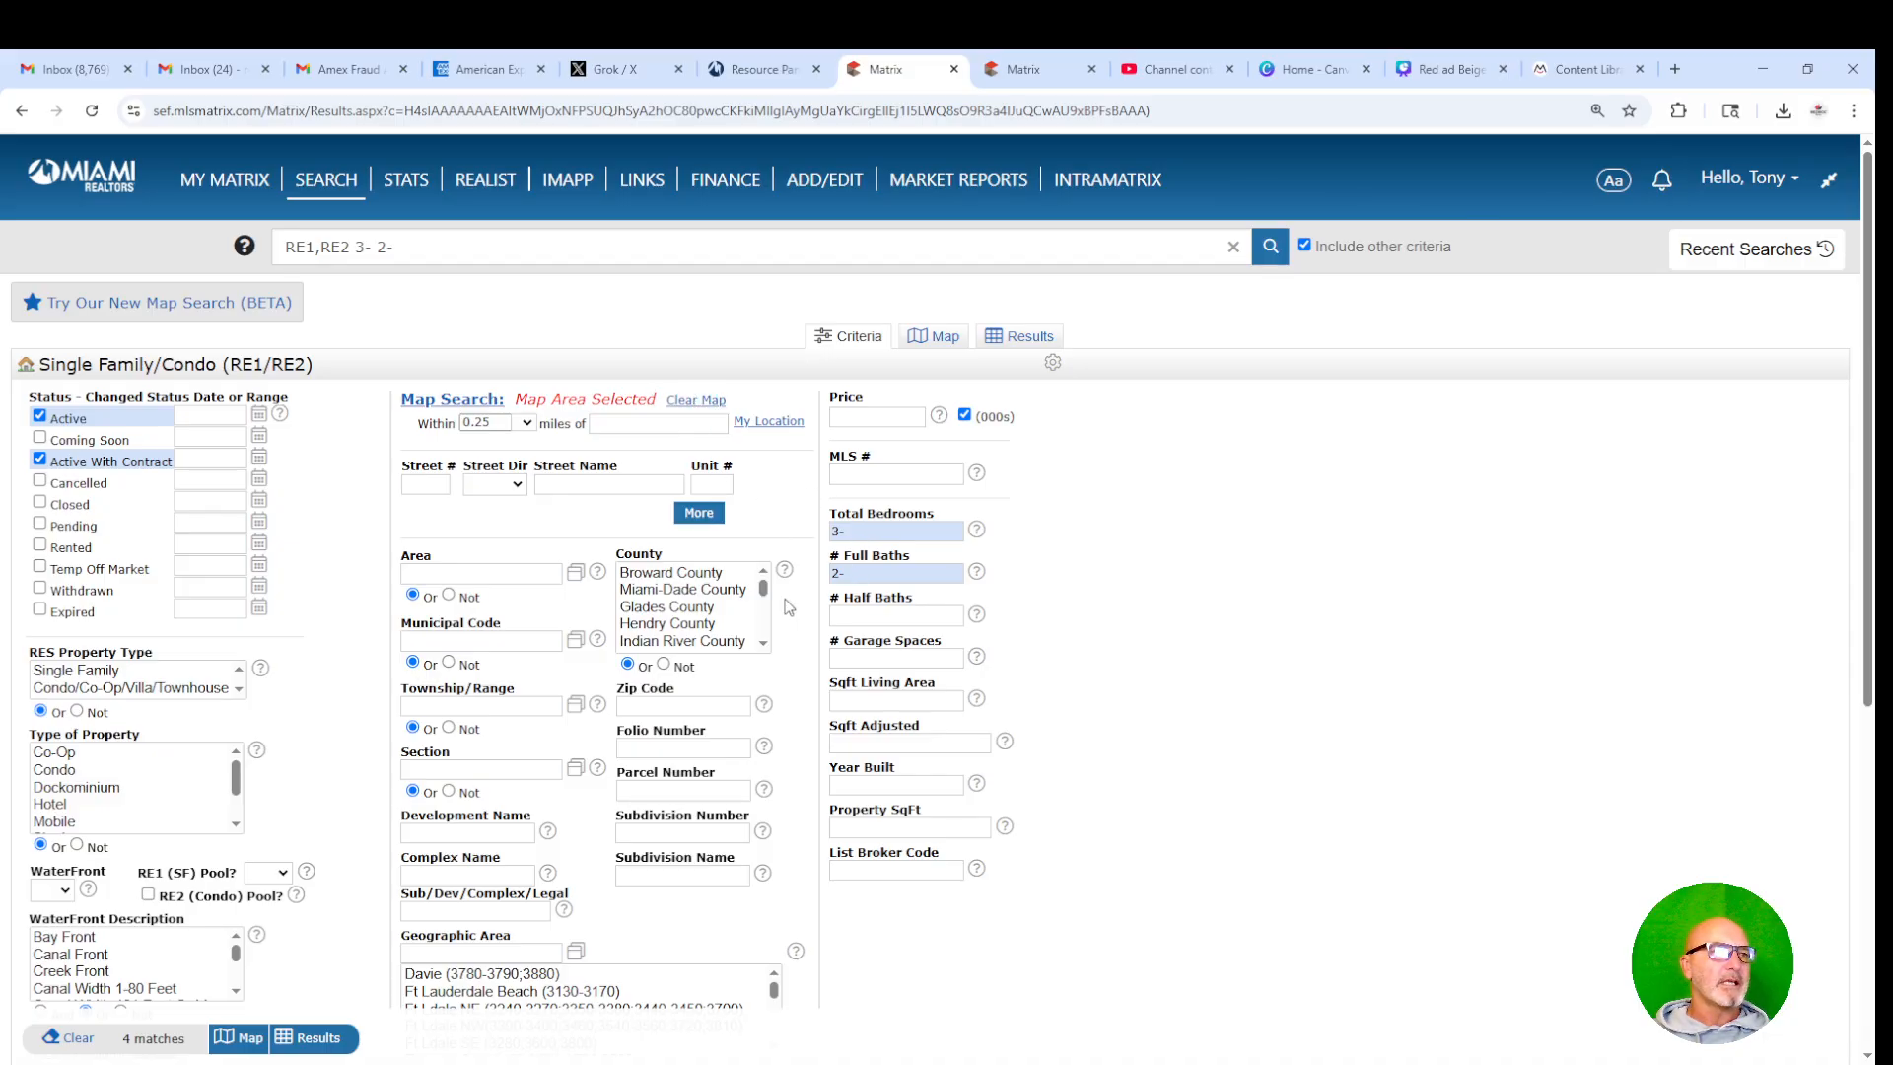
pyautogui.click(311, 1039)
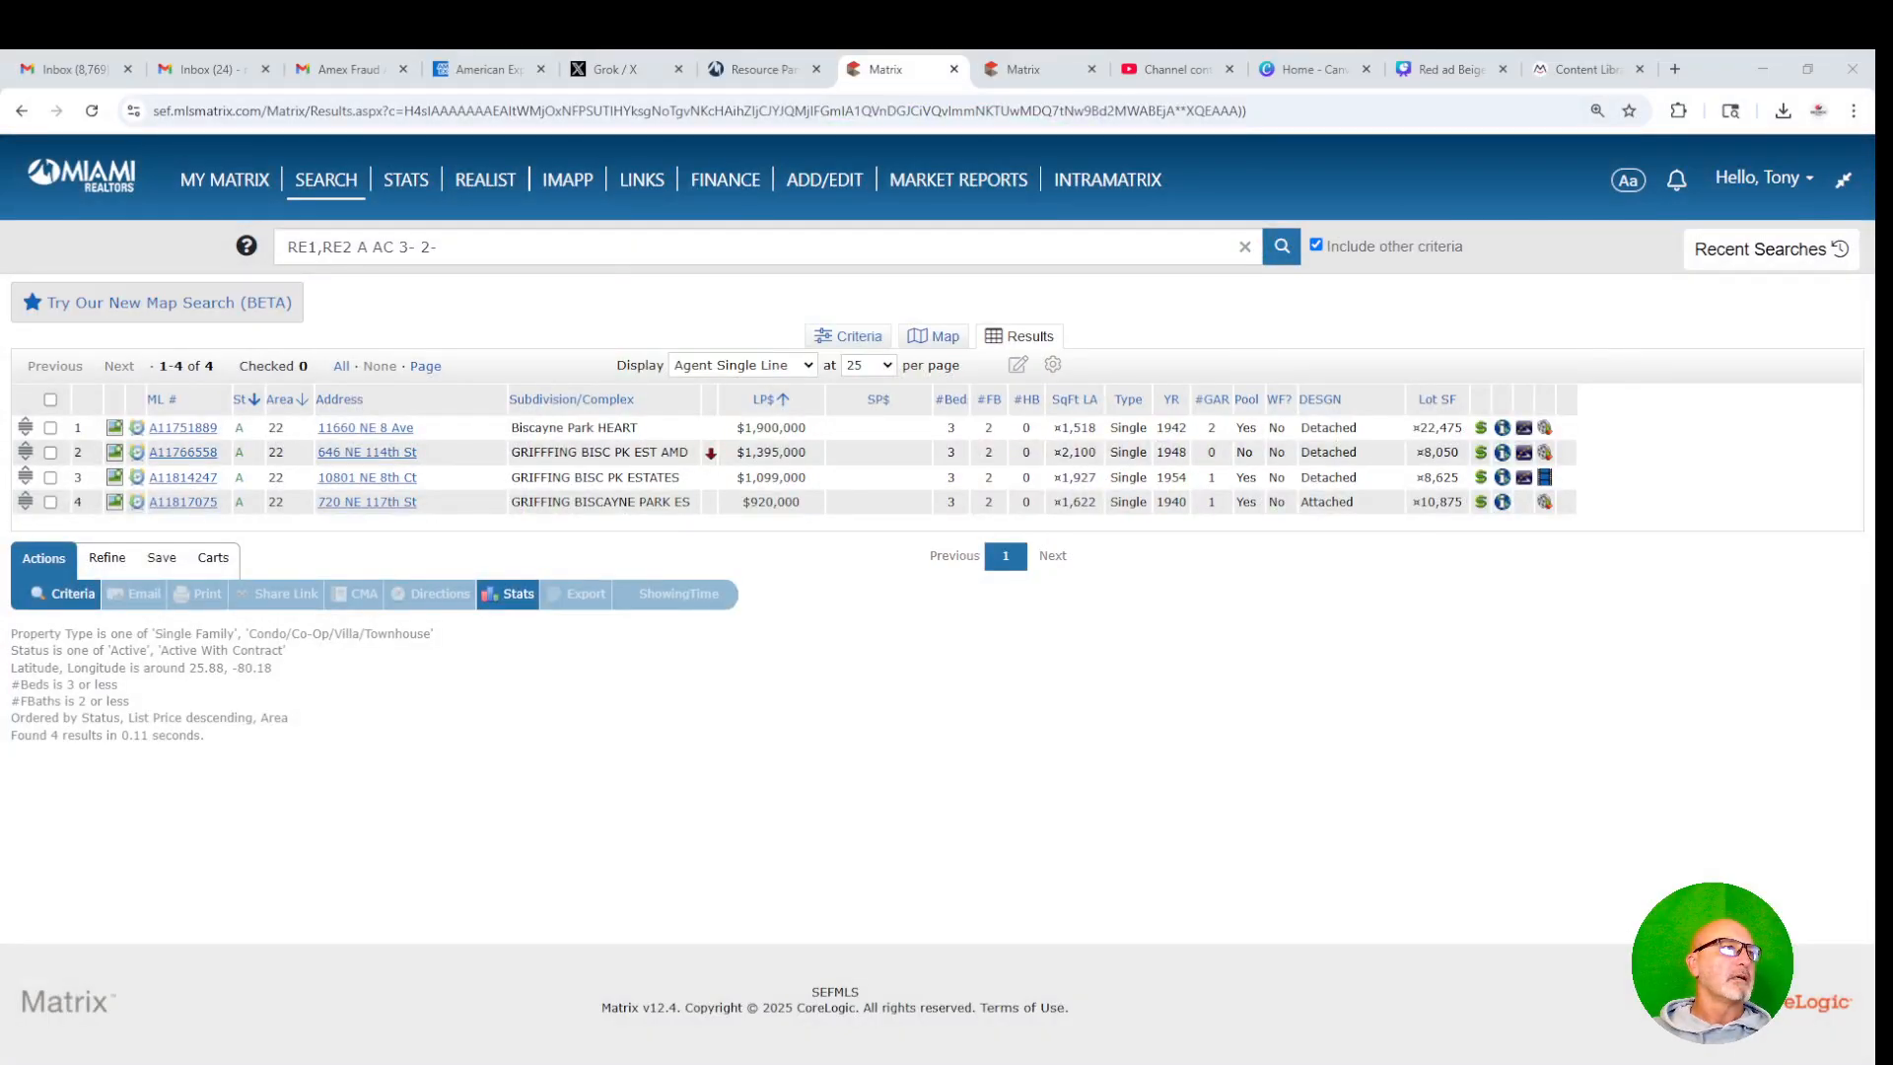
# - Start a new RE1/RE2 Single Family/Condo search
pyautogui.moveTo(327, 181)
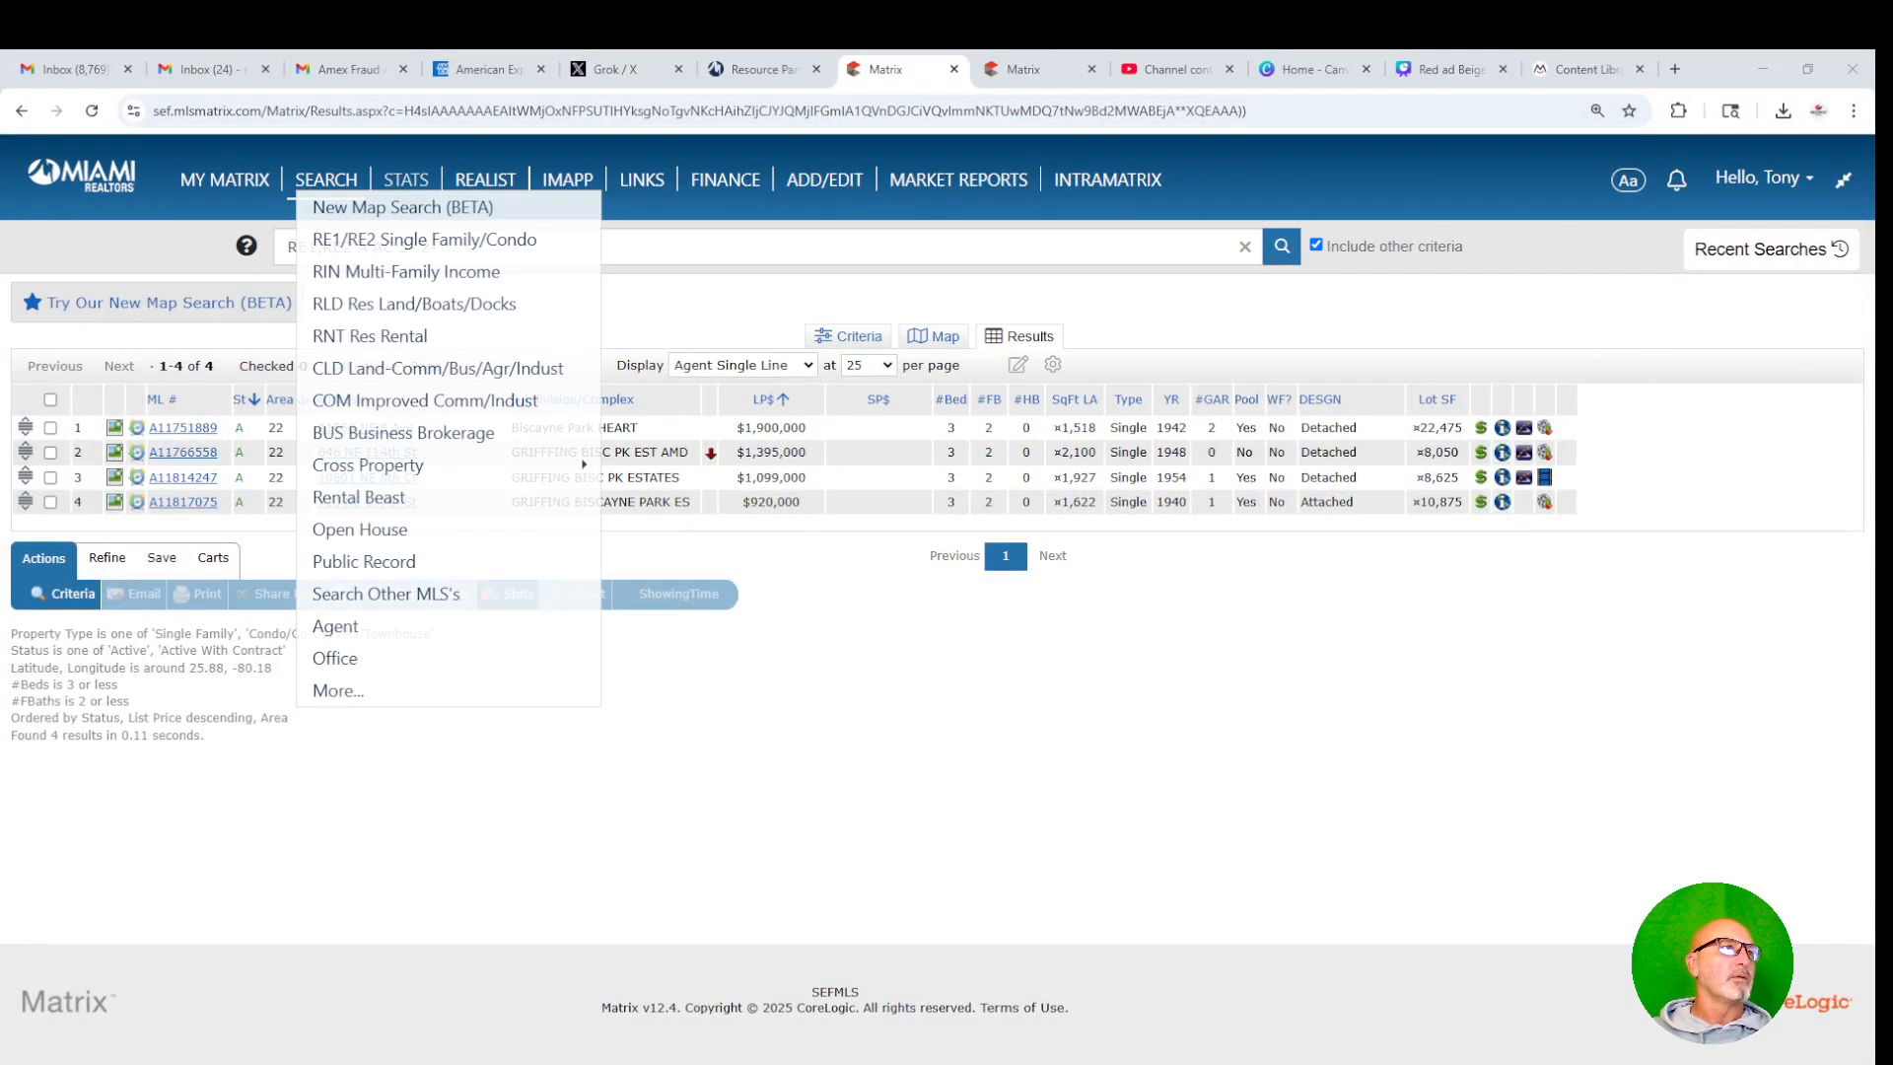
pyautogui.click(345, 246)
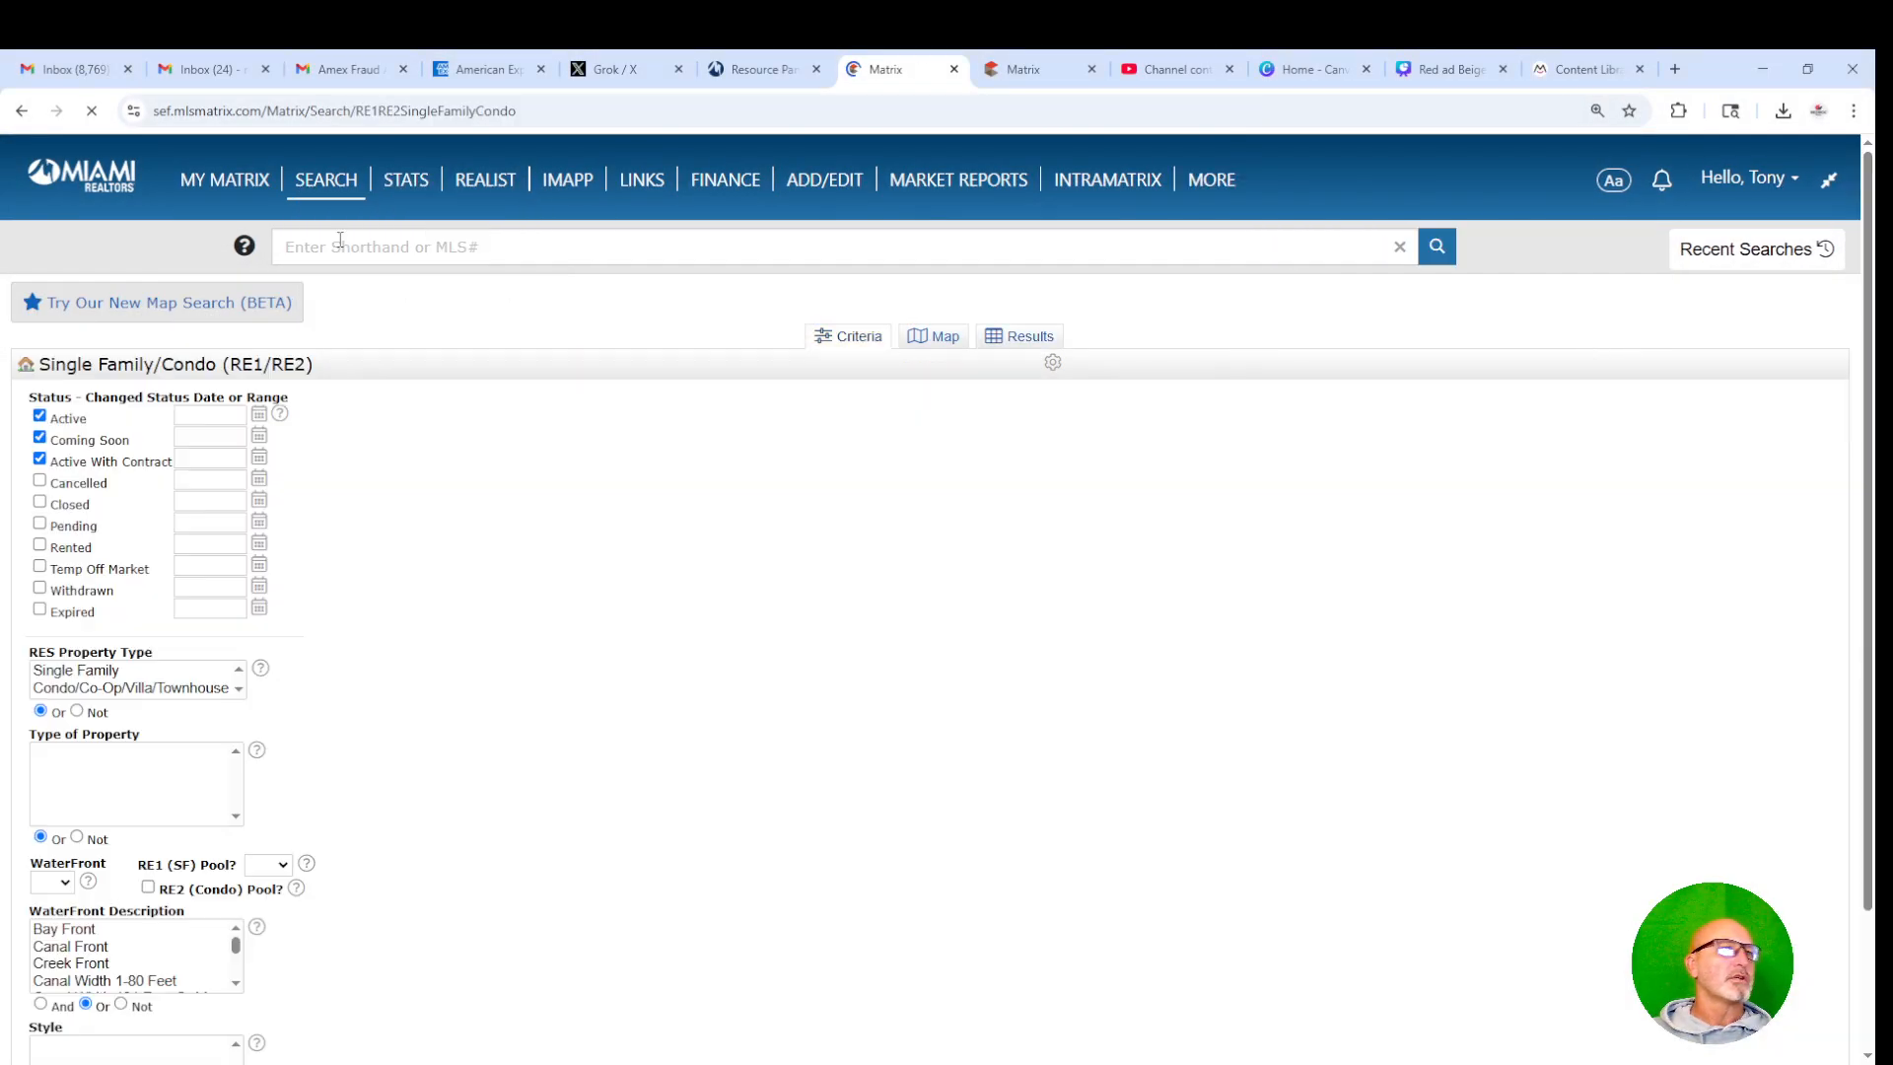